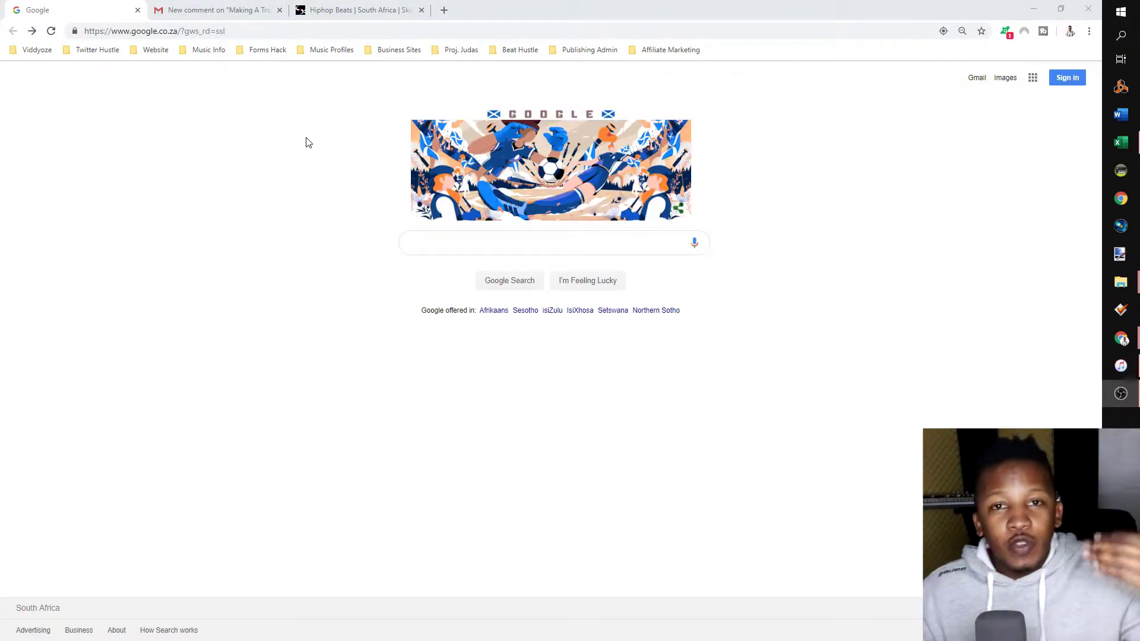
Search Google for 'samro' and open the SAMRO portal log-in page from the results
left_click(522, 235)
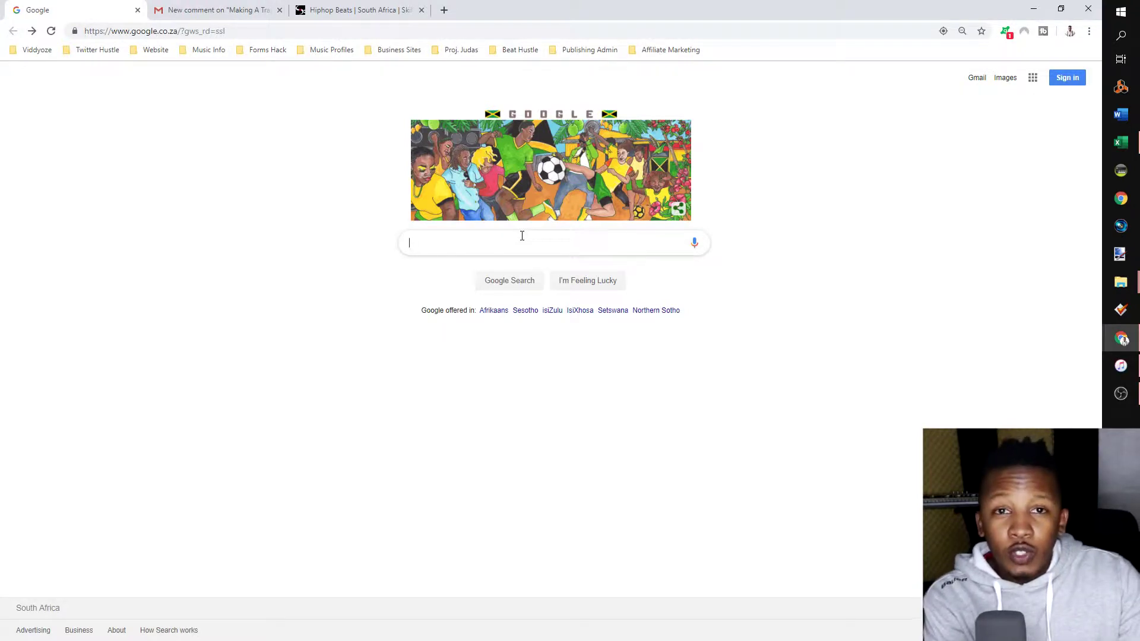
type("samro")
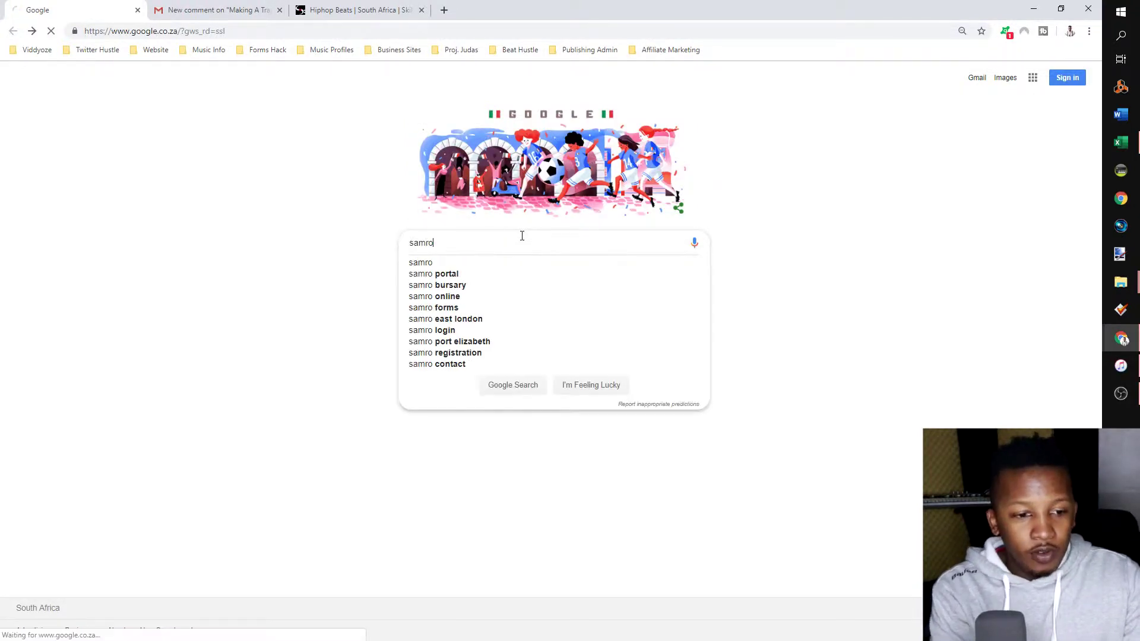
key("Return")
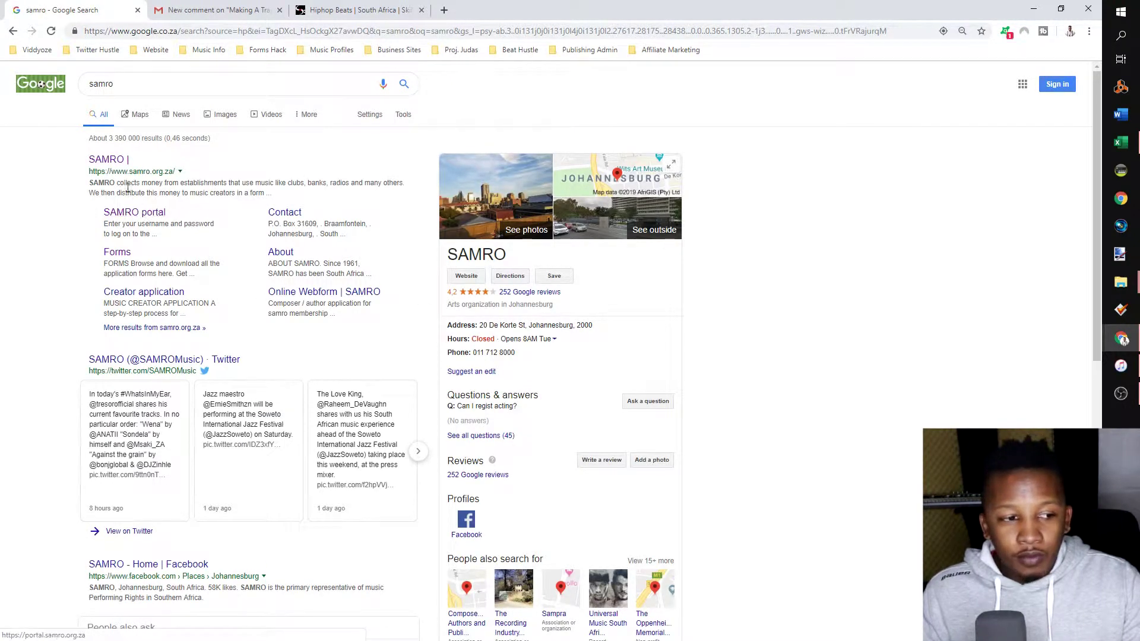
left_click(147, 218)
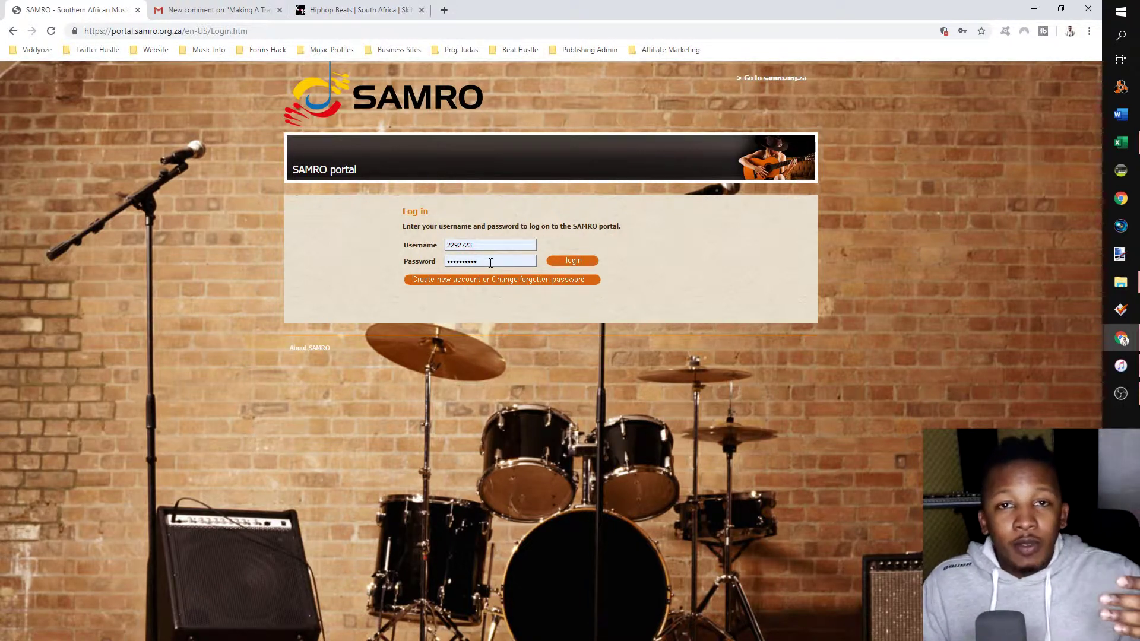
Log in to the SAMRO portal and go to 'Send registration' to reach My Music
left_click(573, 264)
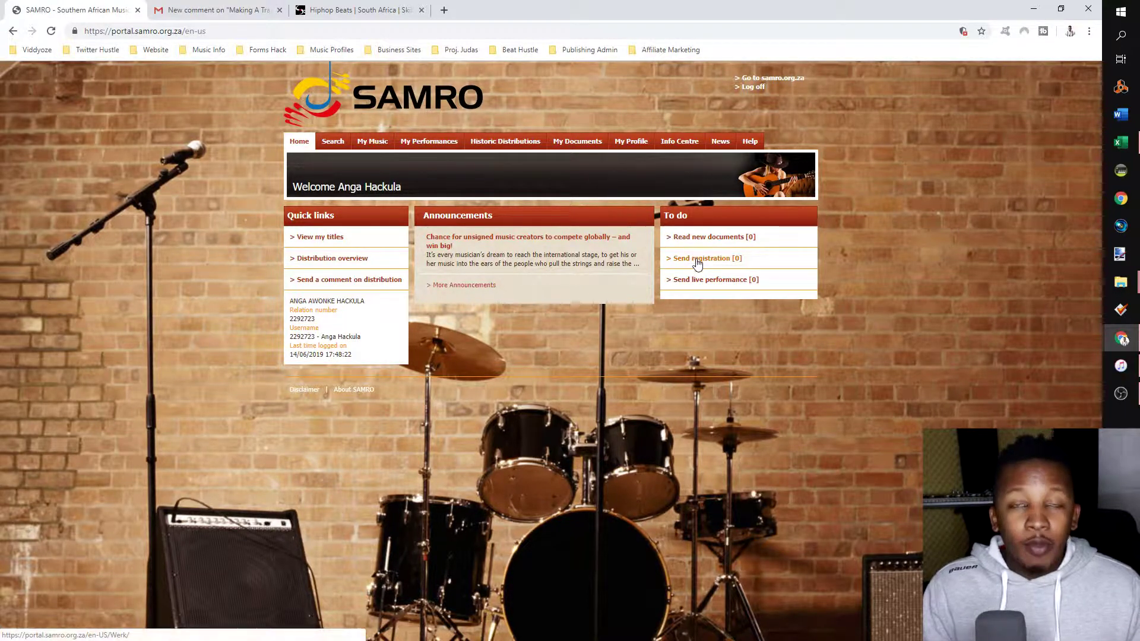
left_click(697, 262)
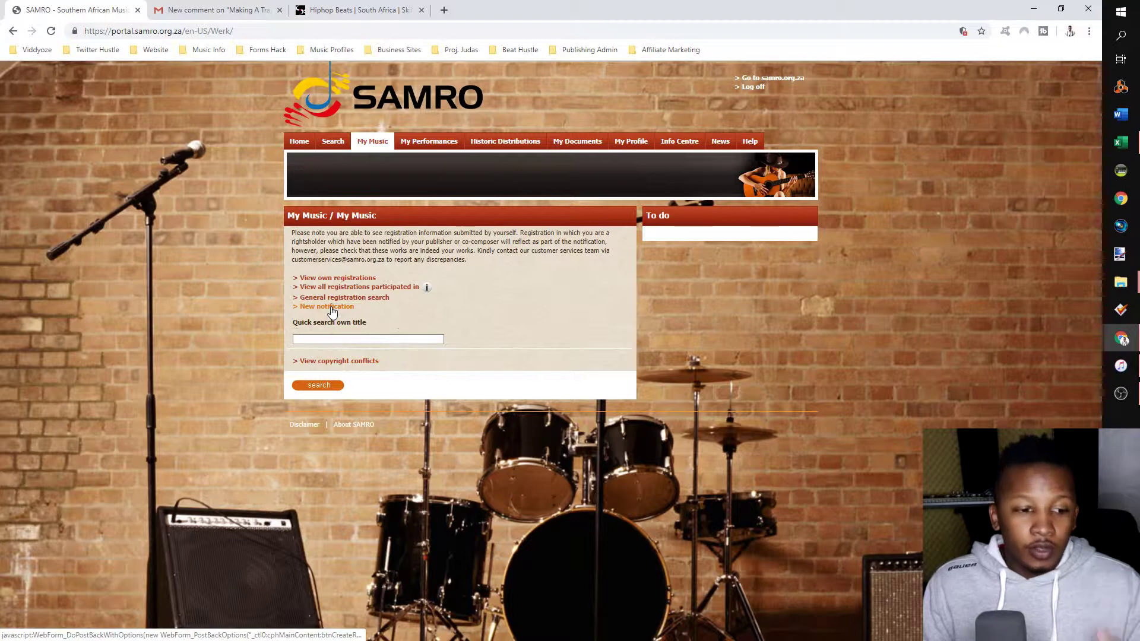
Start a New notification with type CTB and continue to Step 2 – Add title
left_click(332, 308)
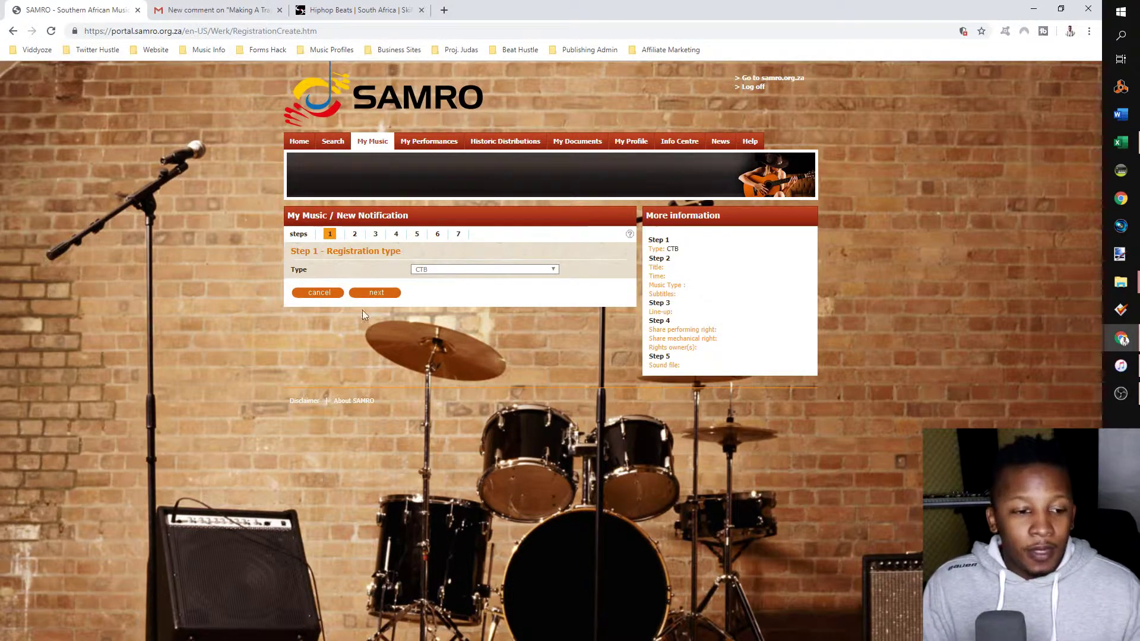
left_click(371, 296)
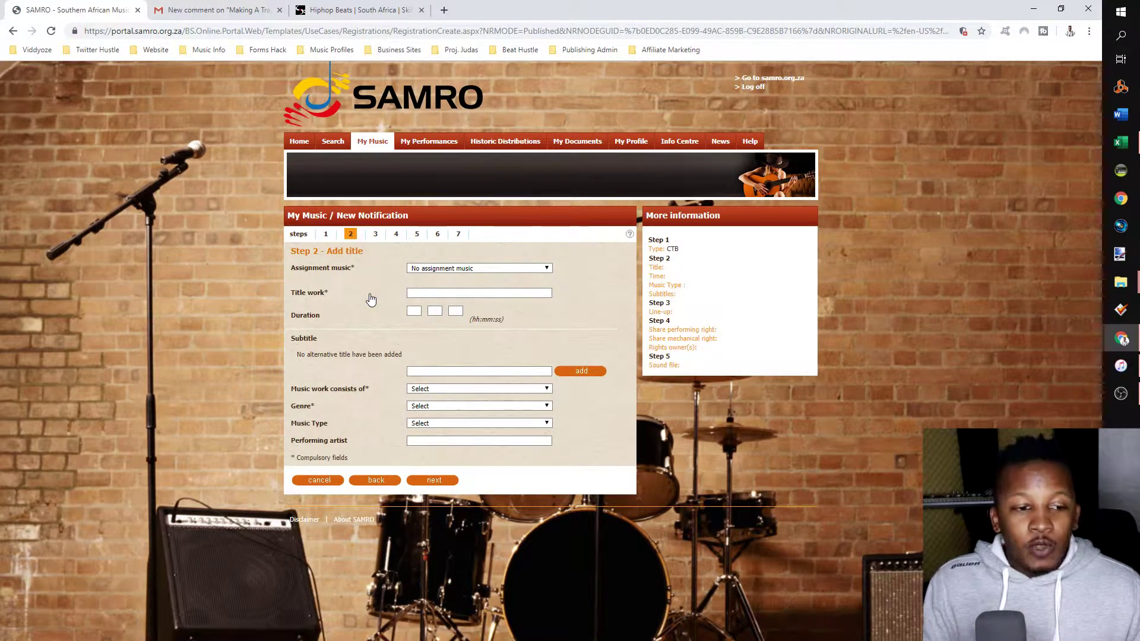
Keep 'No assignment music' and enter the work title Kuga
left_click(447, 272)
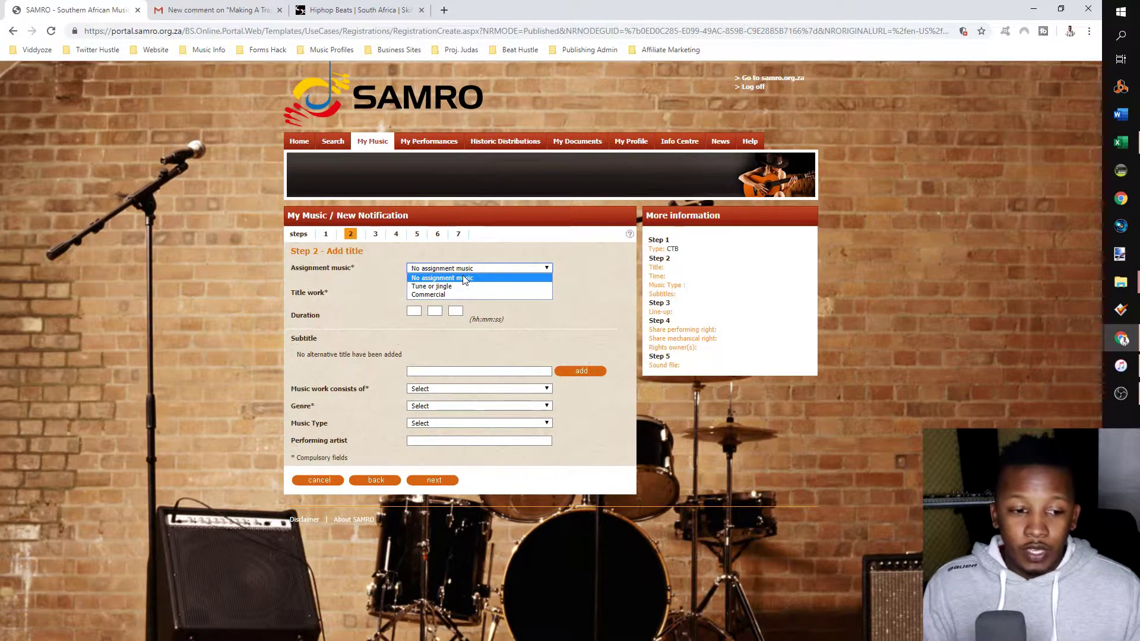
left_click(462, 277)
left_click(441, 292)
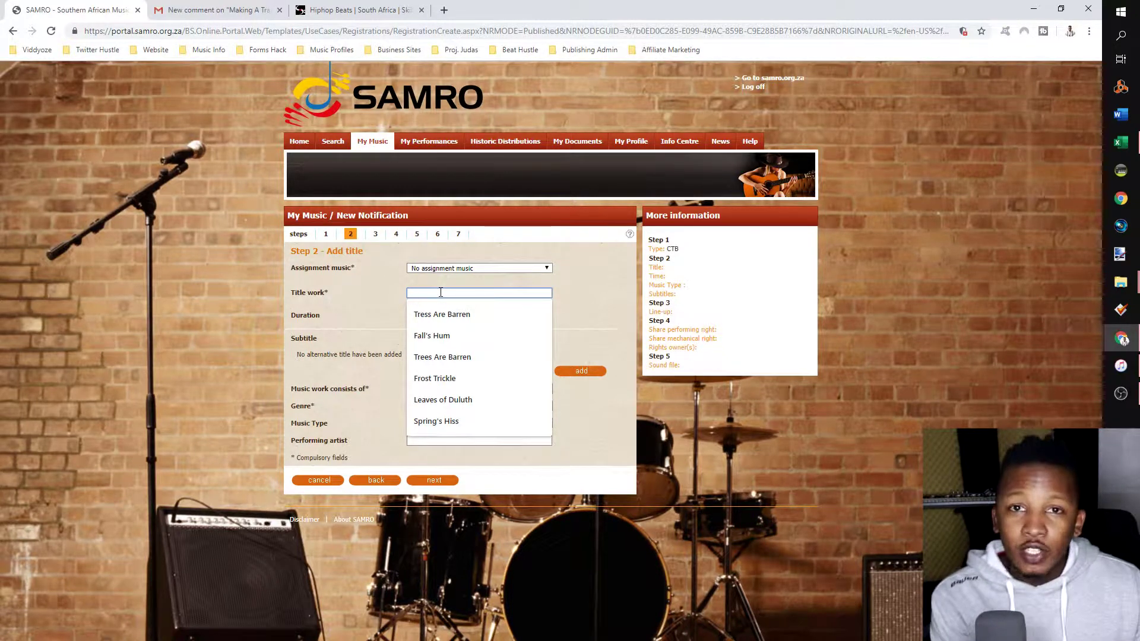
type("Kuga")
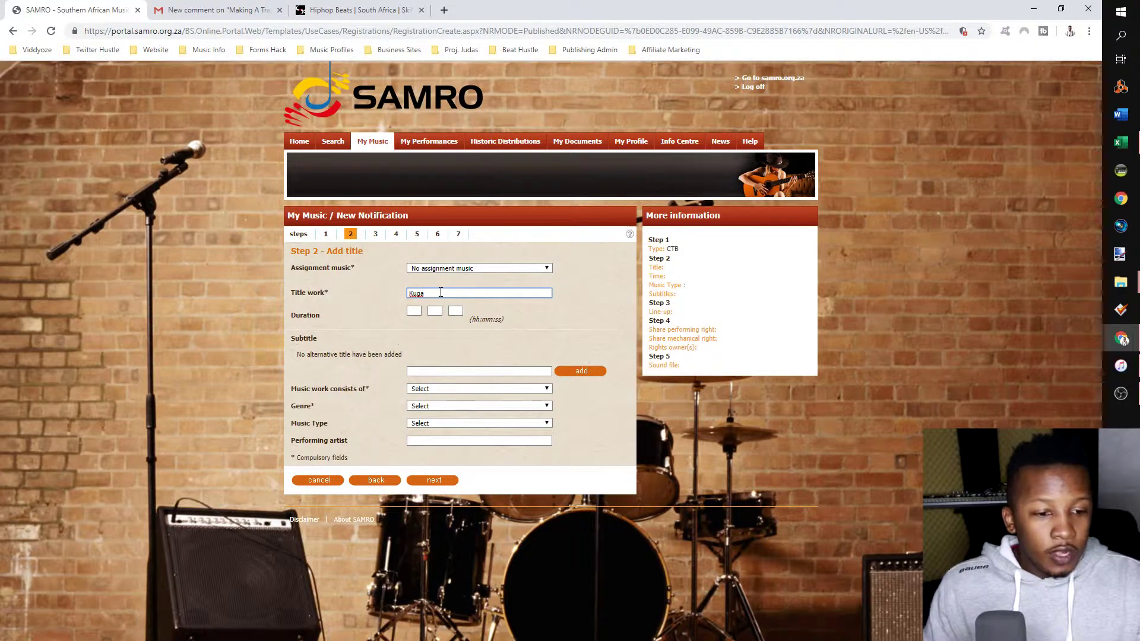
Enter the duration 00:03:07 in the hours, minutes and seconds boxes
left_click(414, 312)
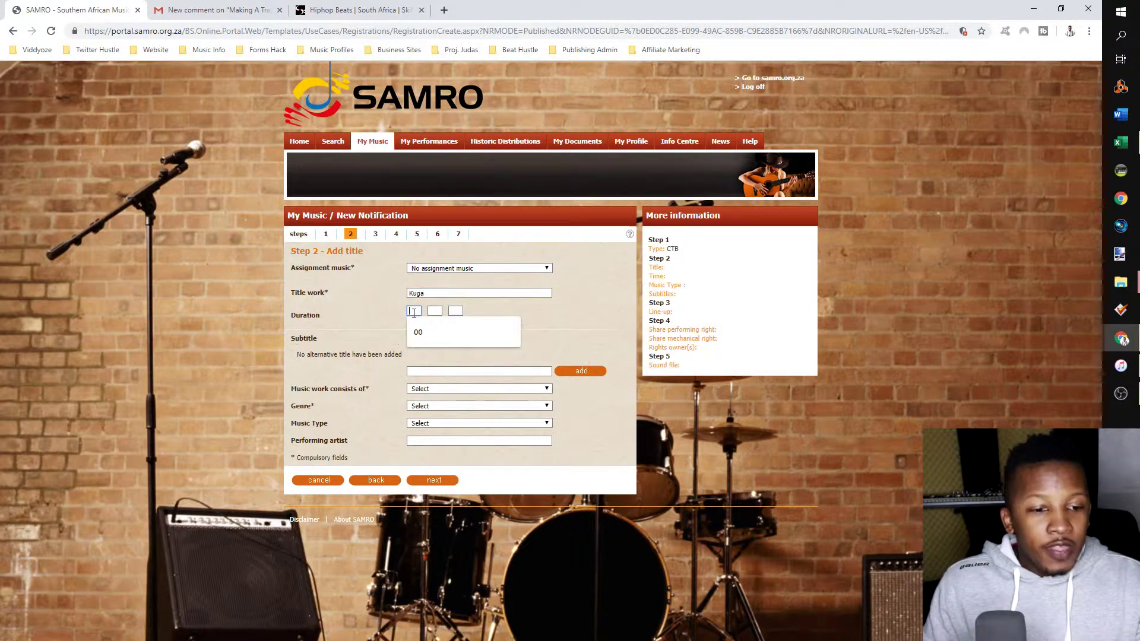
left_click(529, 341)
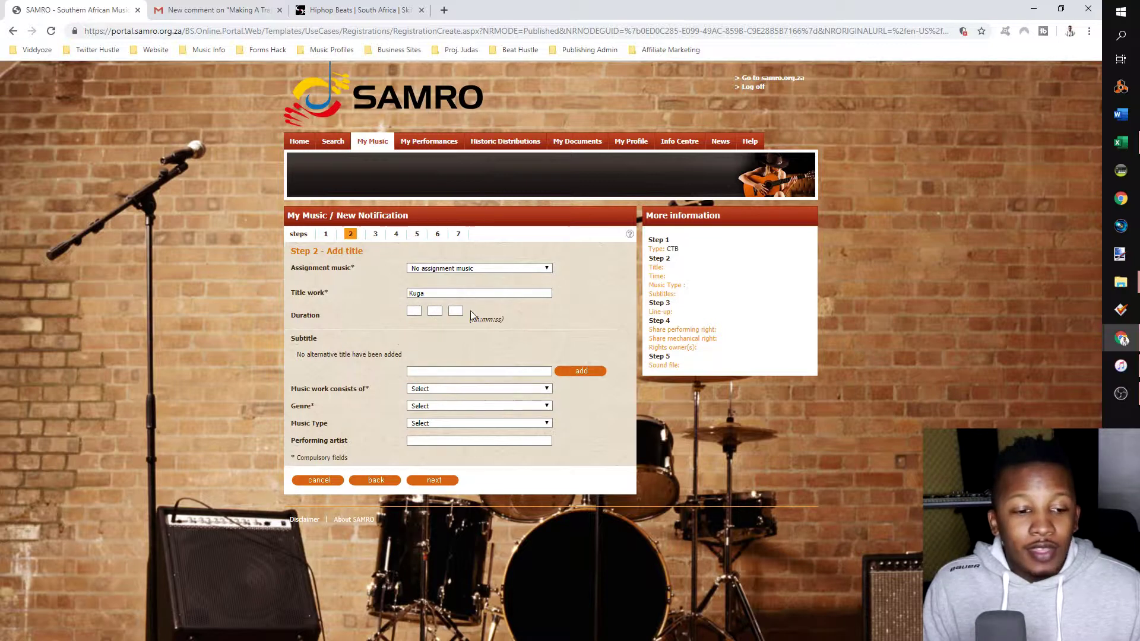
left_click(418, 310)
type("00")
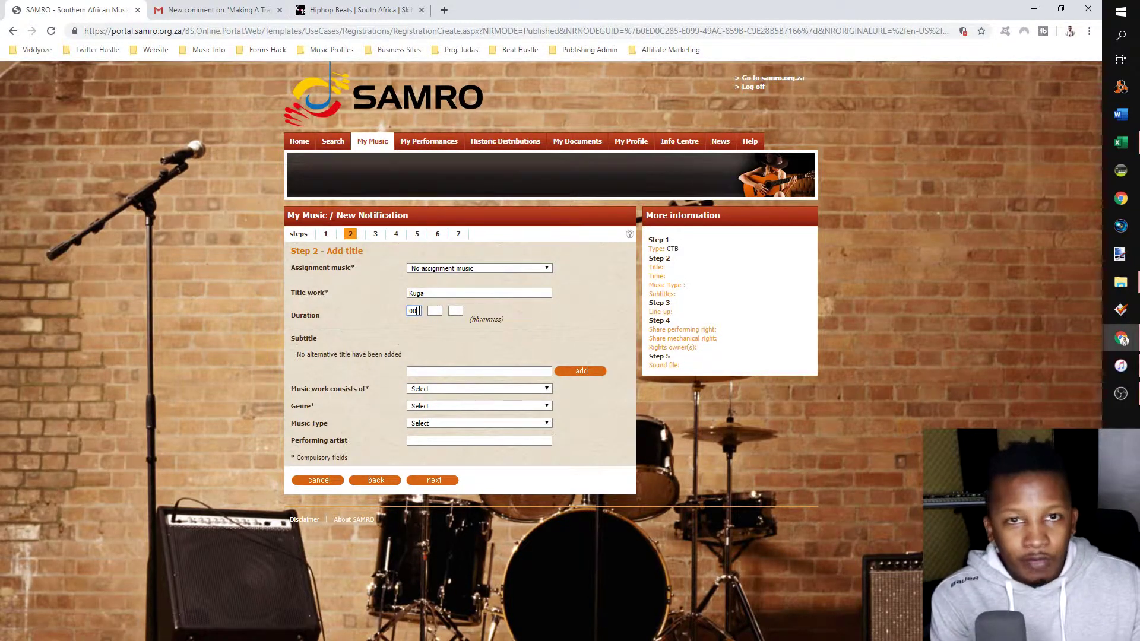
key("Tab")
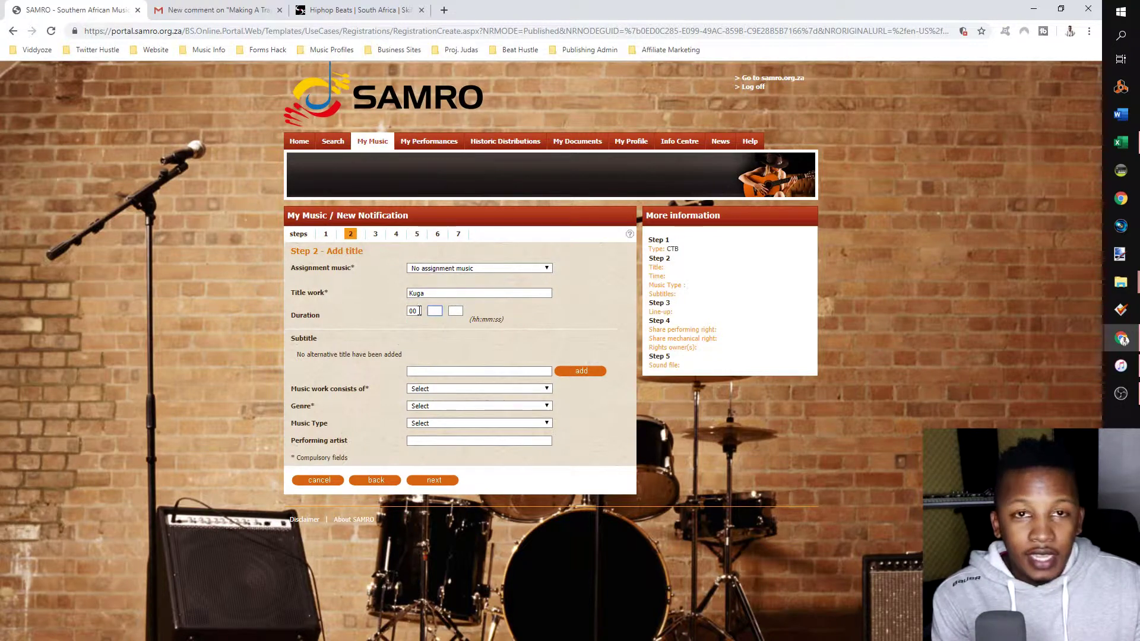
type("03")
key("Tab")
type("07")
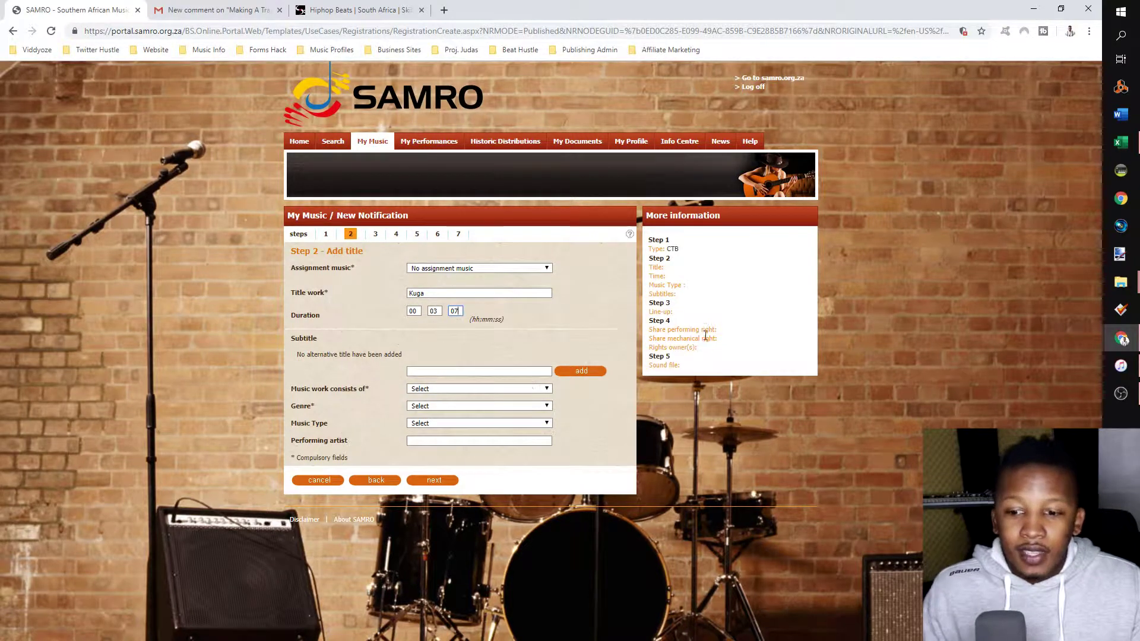
Bring the 00.He Was project folder to the front
mouse_move(1120, 282)
mouse_move(1057, 349)
left_click(1058, 349)
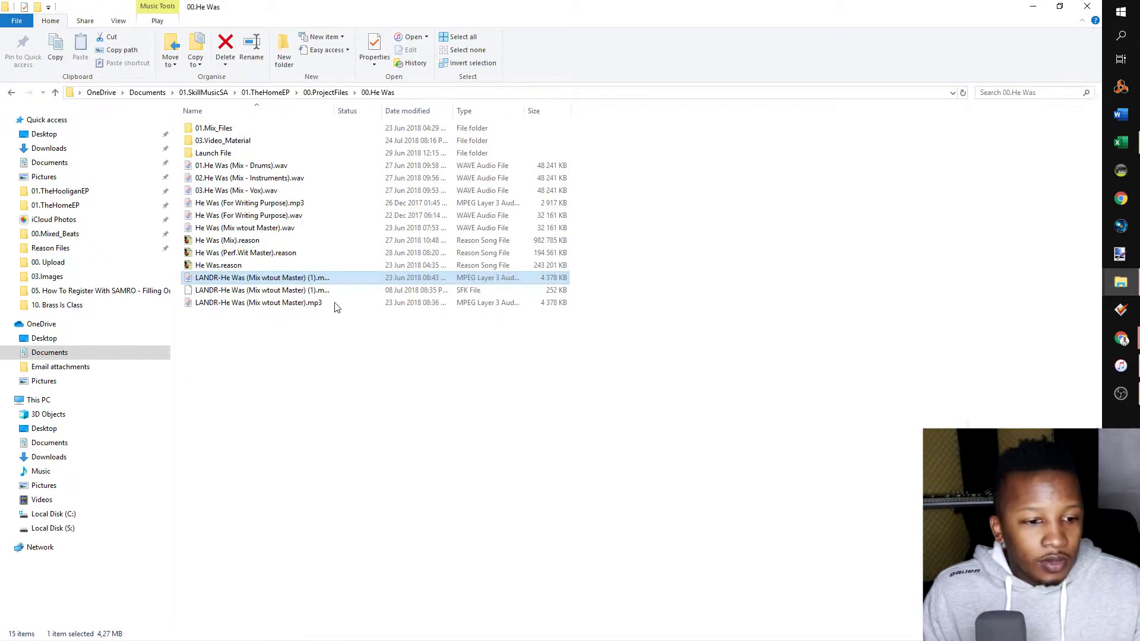
Check iTunes' recently played history, minimise iTunes, and return to the SAMRO form
left_click(1121, 368)
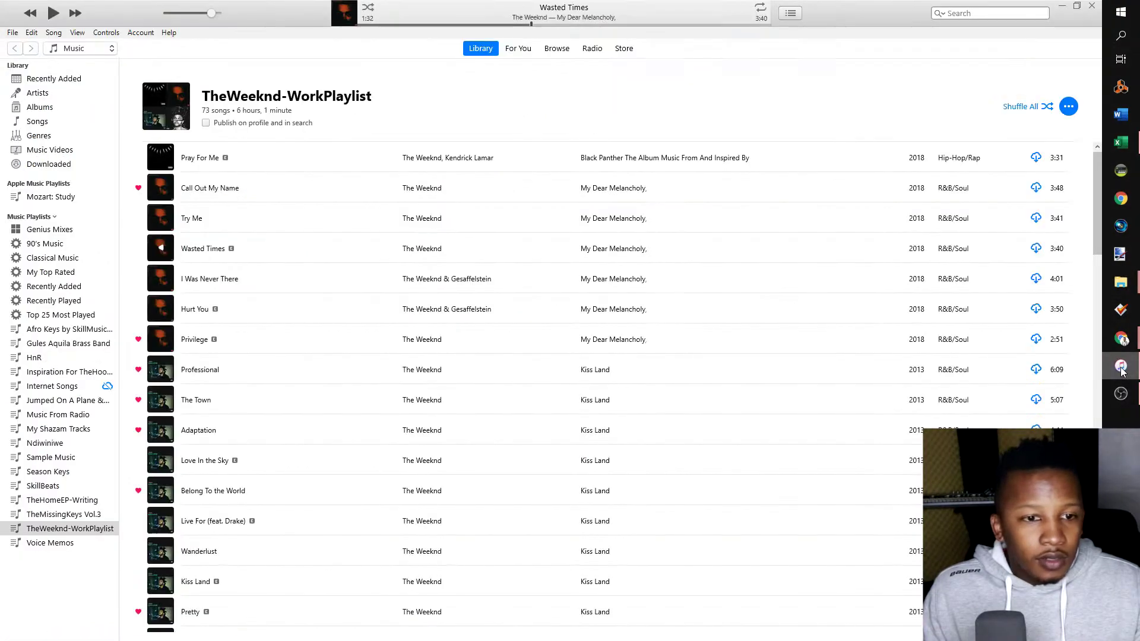
left_click(790, 11)
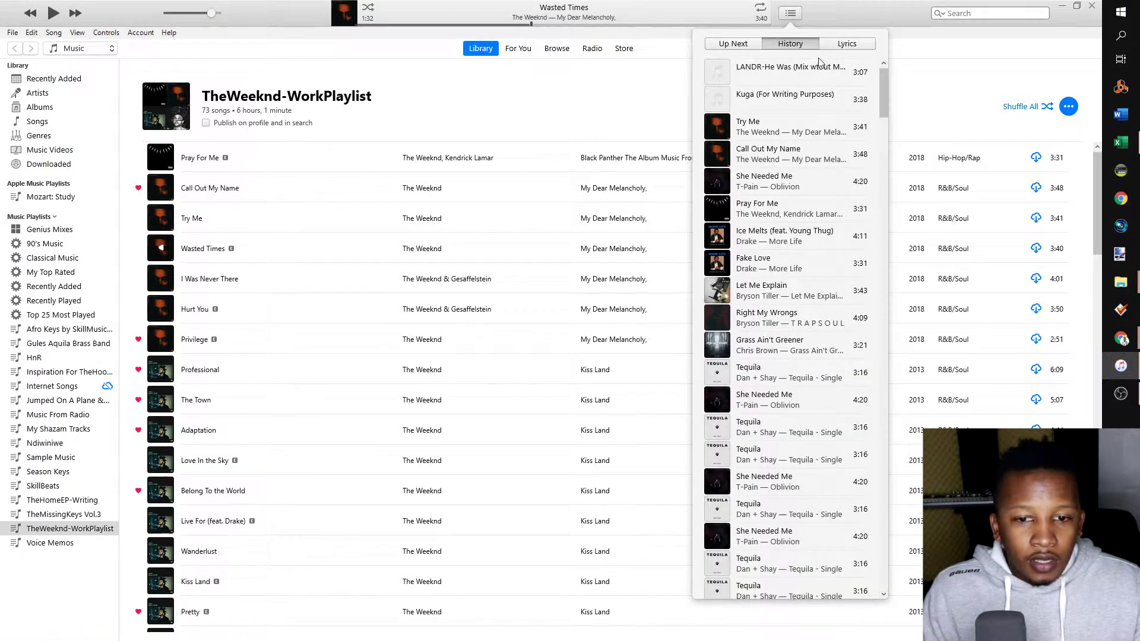
left_click(1055, 25)
left_click(1061, 6)
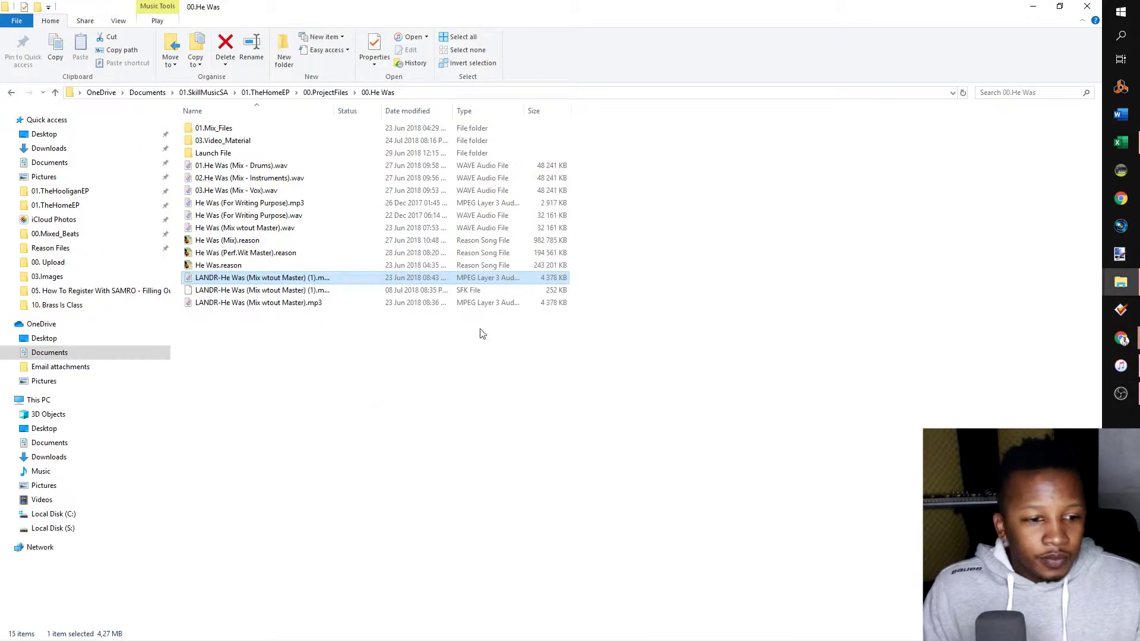
mouse_move(1122, 339)
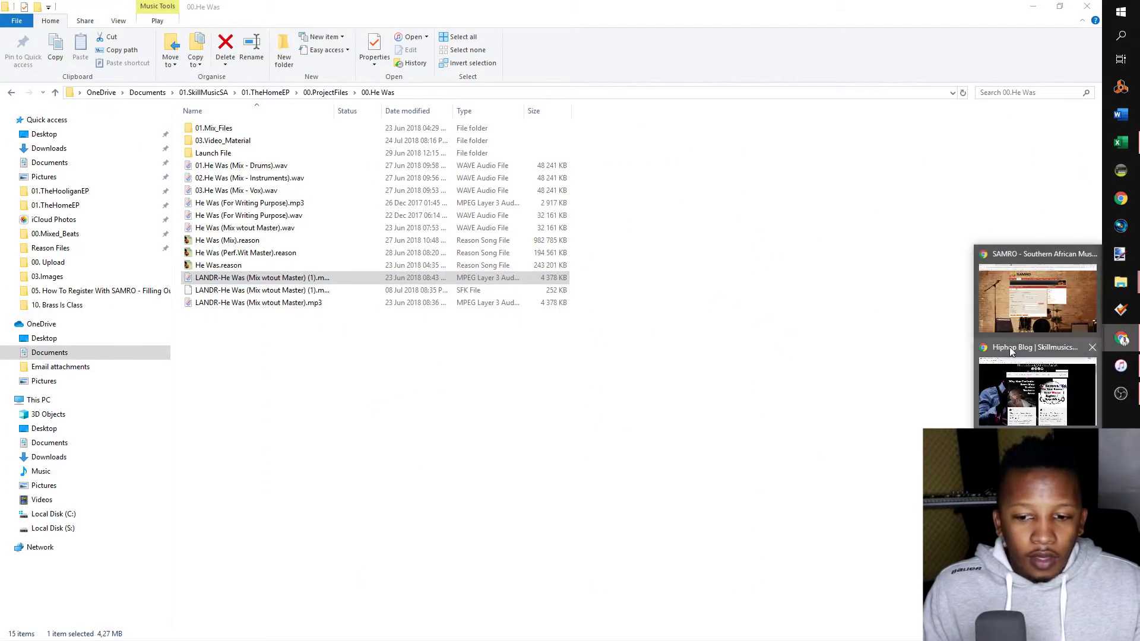
left_click(1039, 294)
Change the duration seconds to 38, making it 00:03:38
double_click(453, 311)
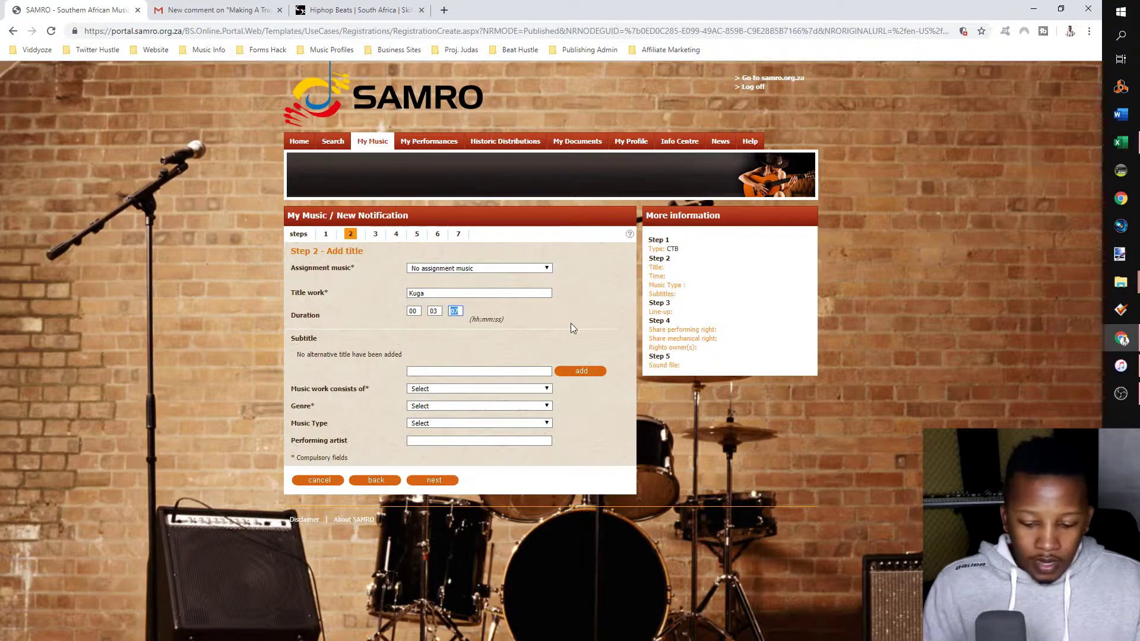
type("38")
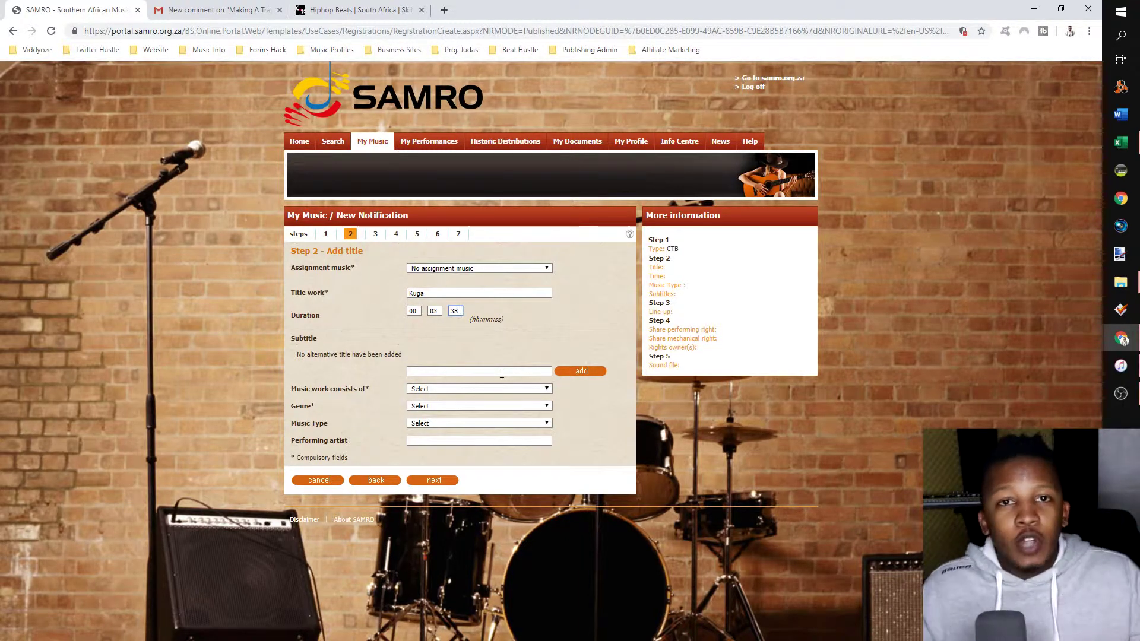
left_click(501, 372)
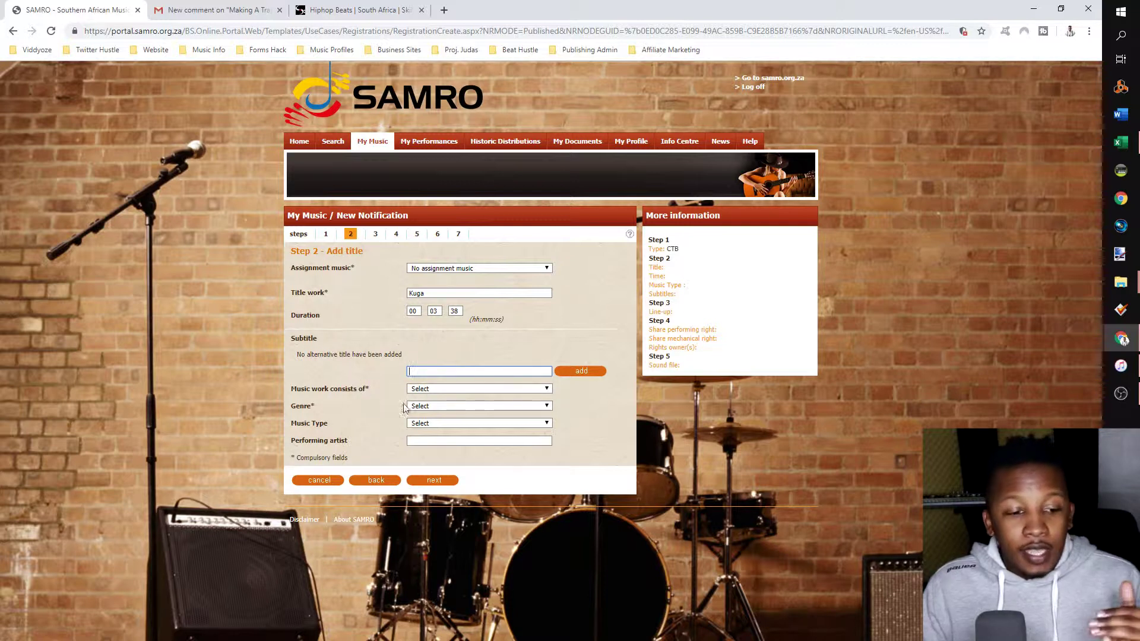
Set the work content to Music and text and the genre to Popular
left_click(435, 390)
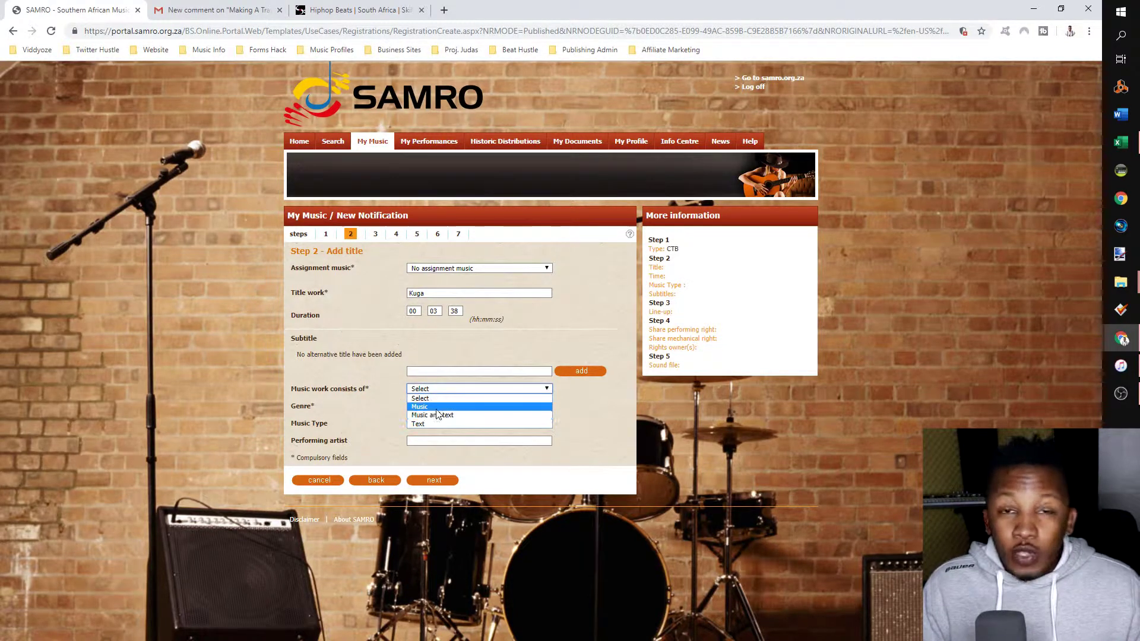
left_click(436, 409)
left_click(423, 390)
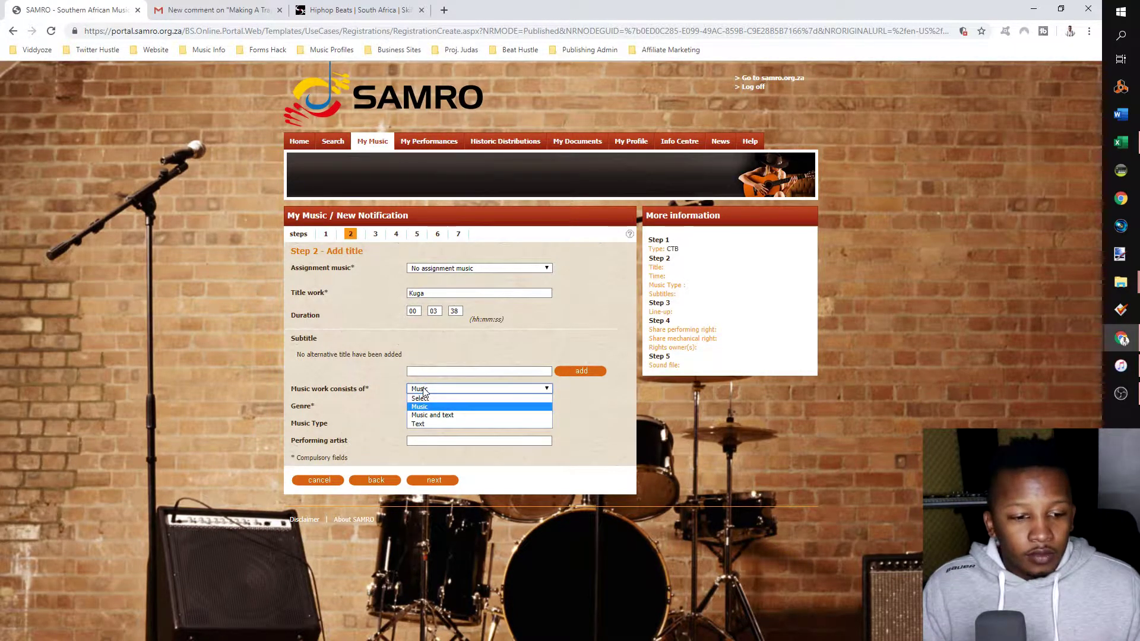
left_click(450, 419)
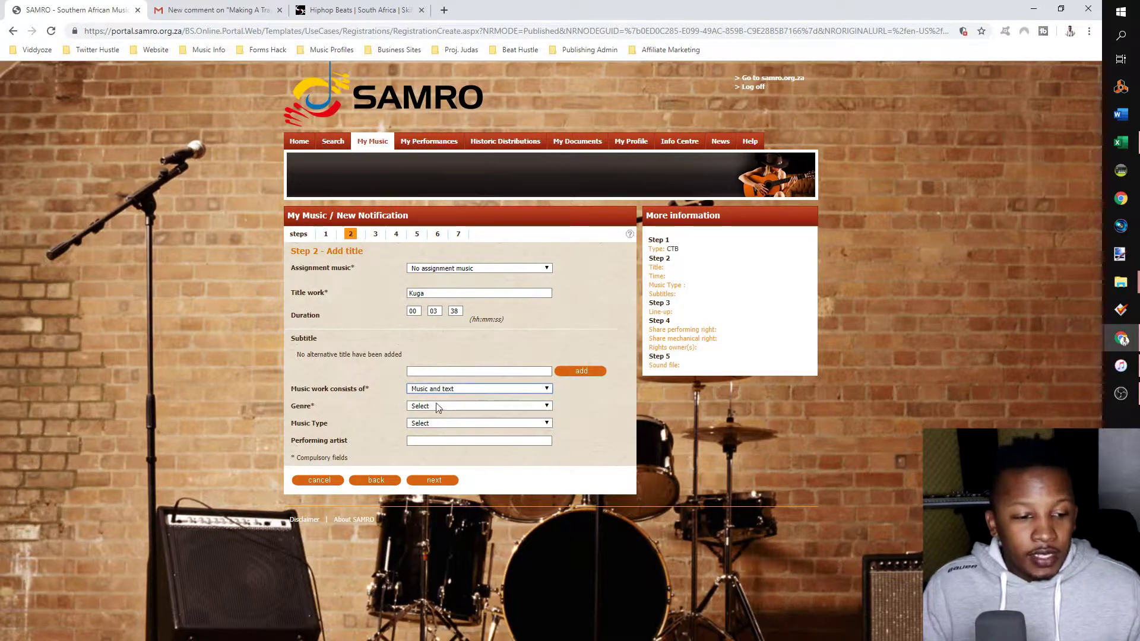
left_click(437, 406)
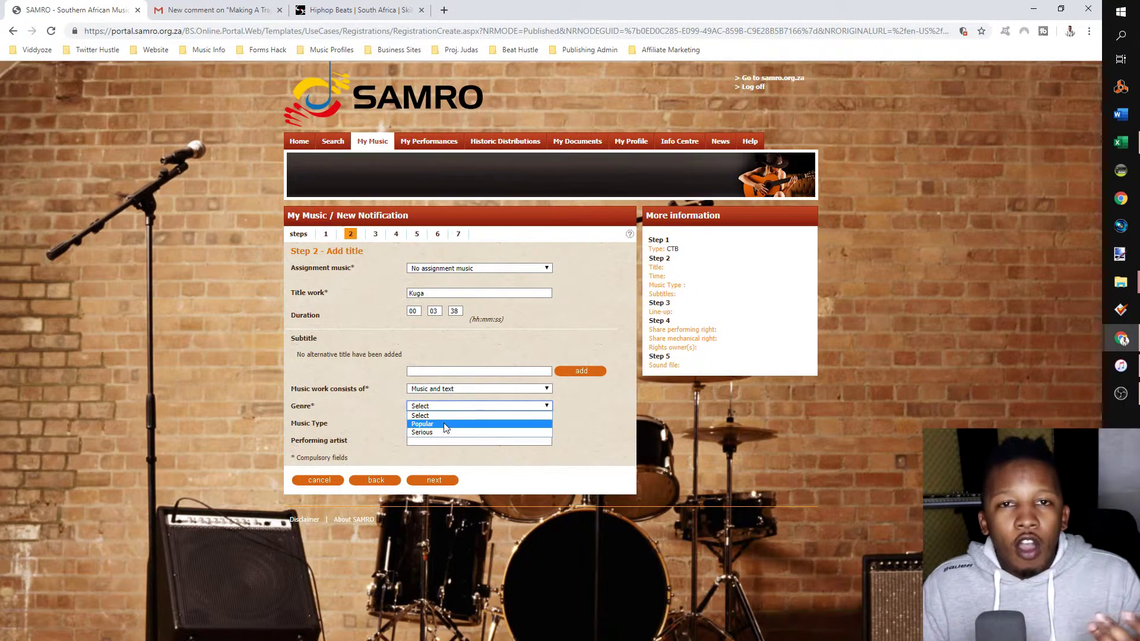
left_click(446, 425)
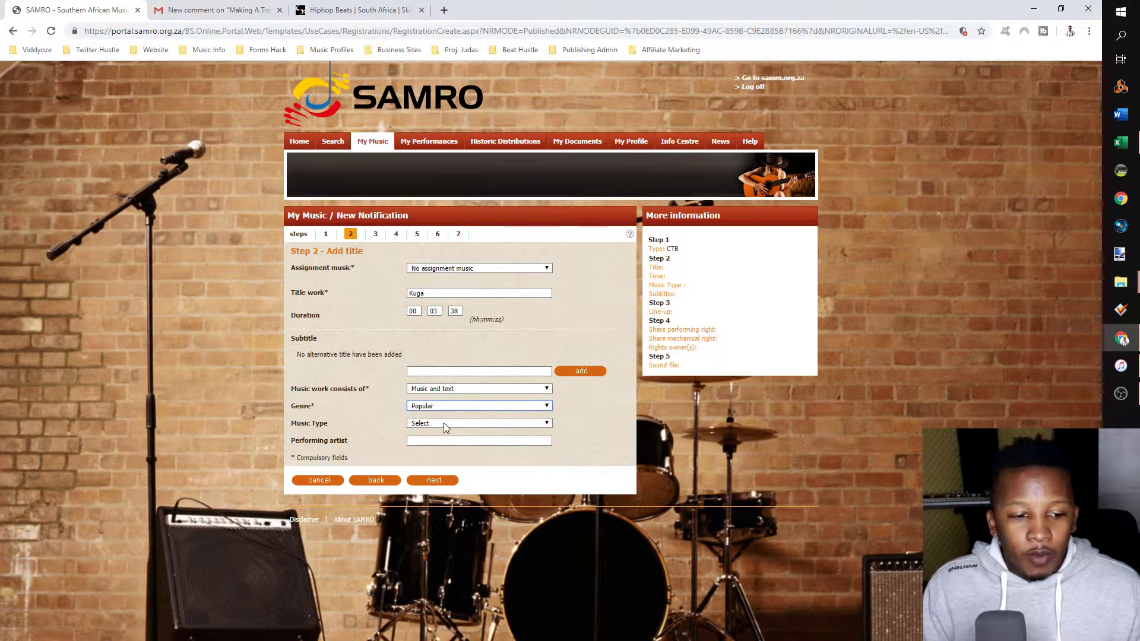
Set music type Hip Hop, fill in the suggested performing artist, and advance to Step 3
left_click(445, 423)
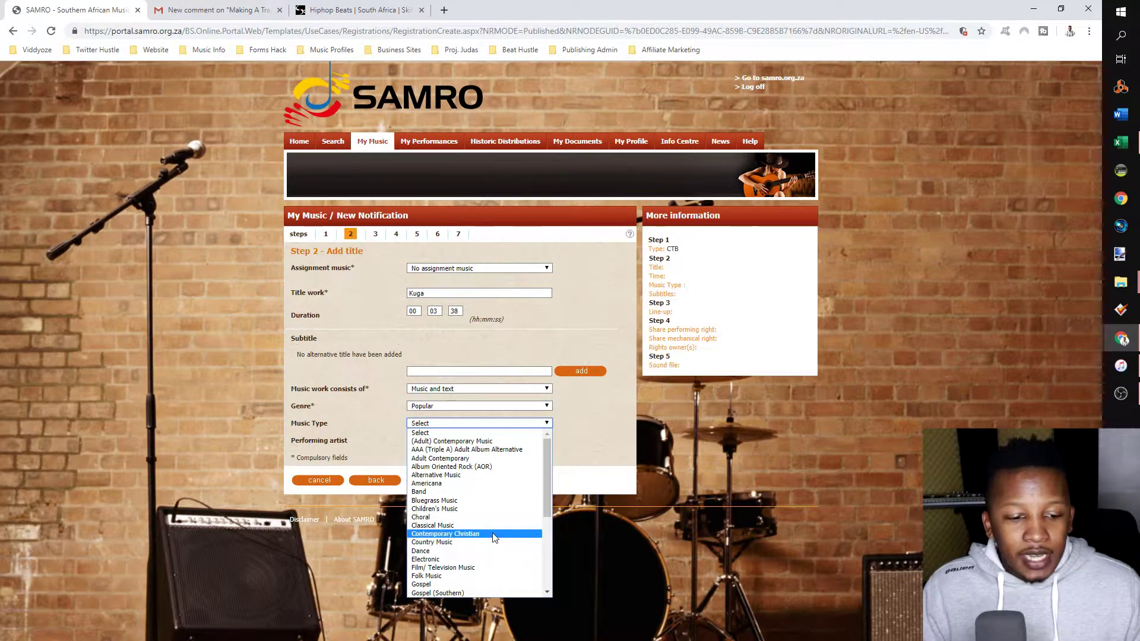
scroll(465, 496, "down", 1)
scroll(466, 496, "down", 4)
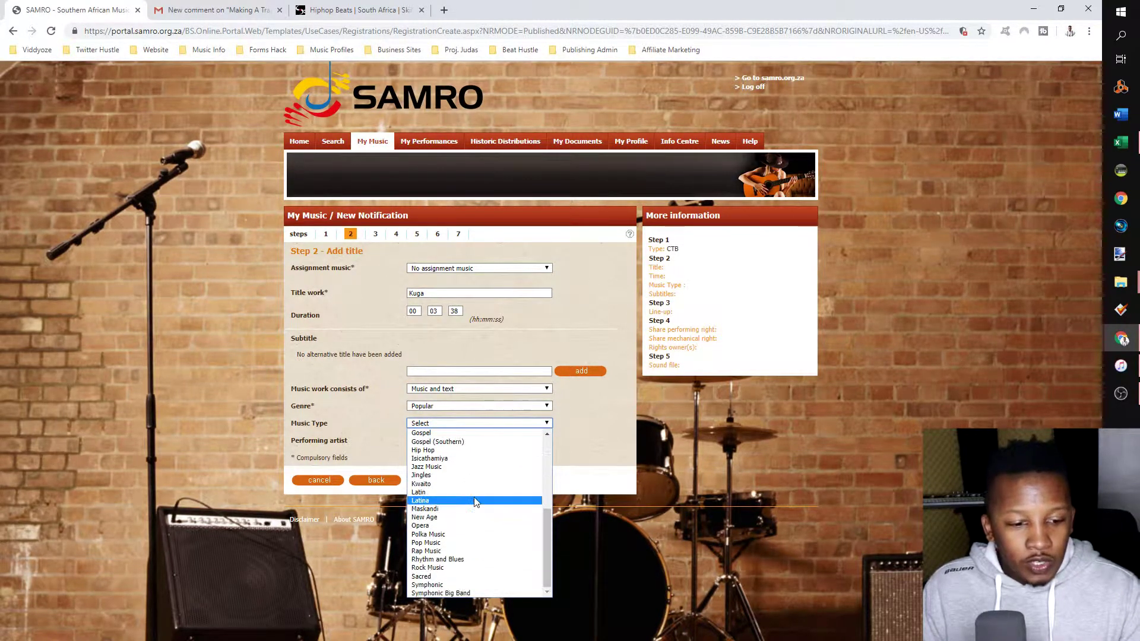
left_click(436, 451)
left_click(460, 440)
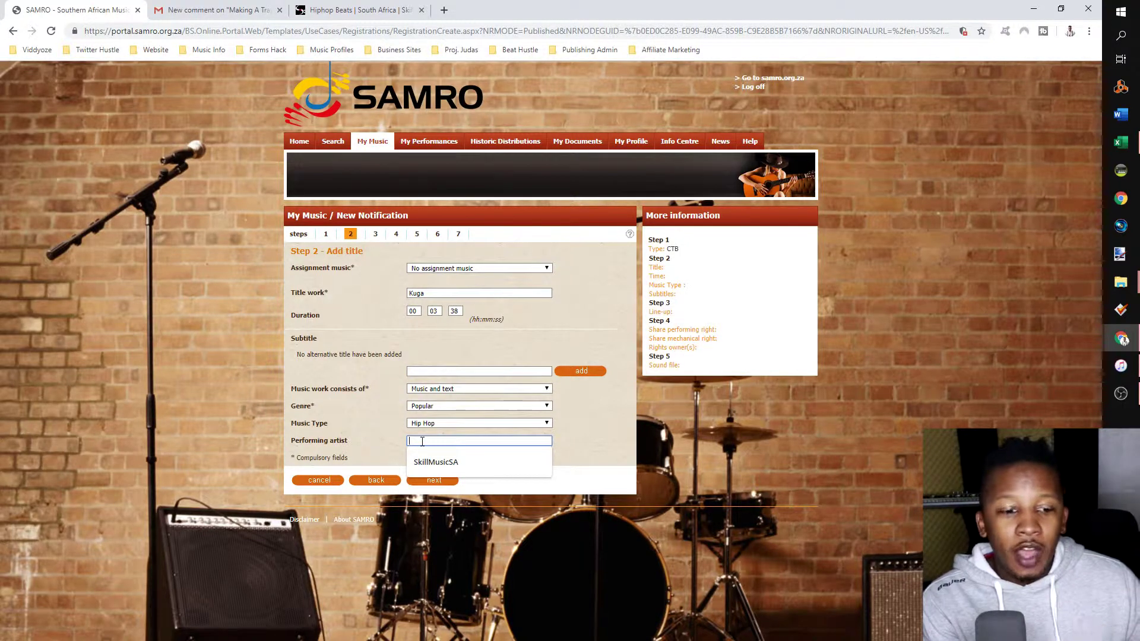
left_click(457, 458)
left_click(430, 481)
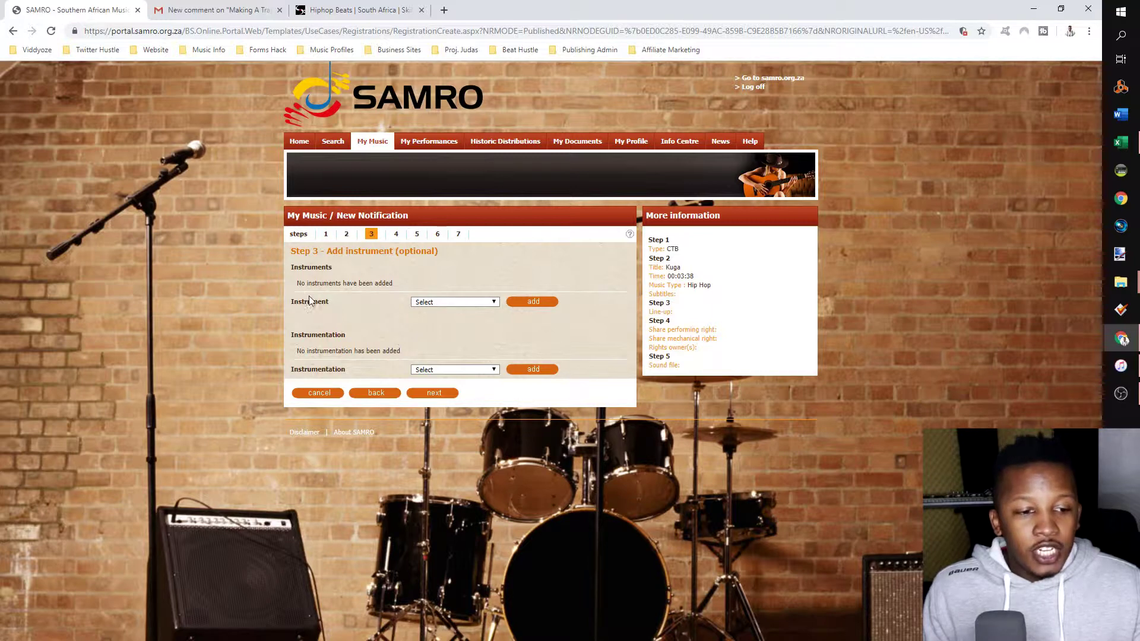
Leave the Instrument dropdown unset and continue to Step 4 – Share
left_click(487, 303)
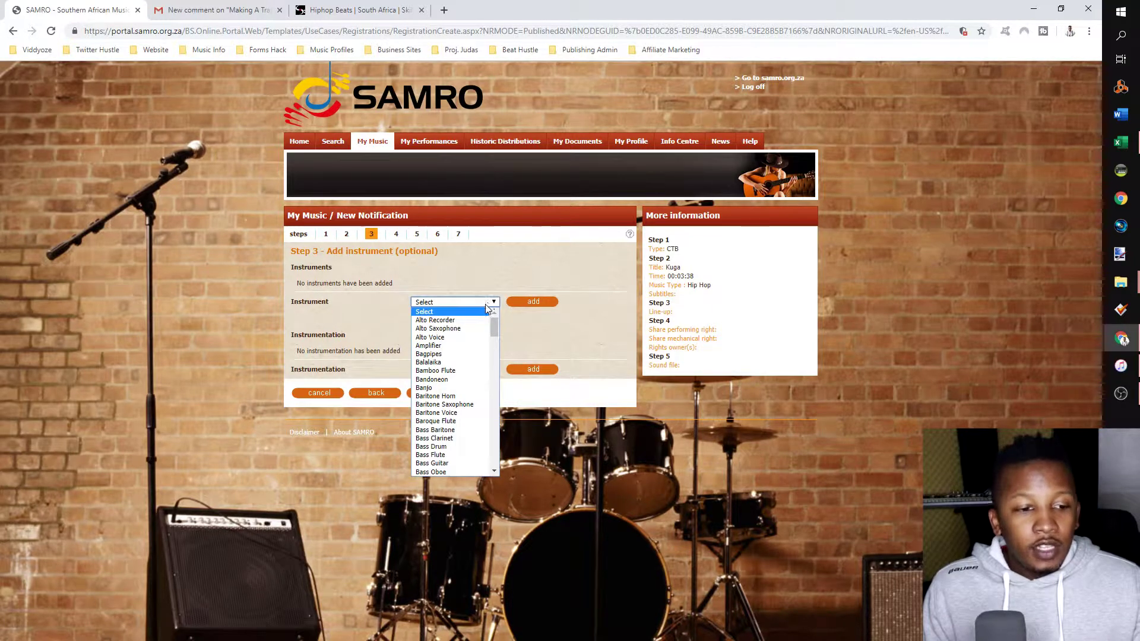
left_click(418, 270)
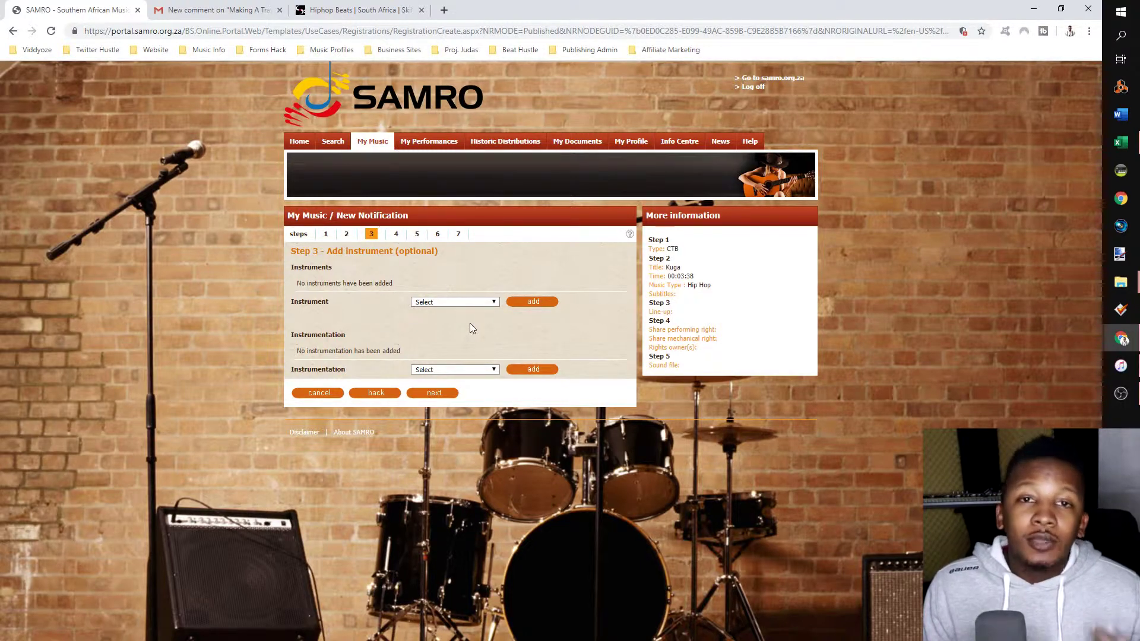
left_click(443, 396)
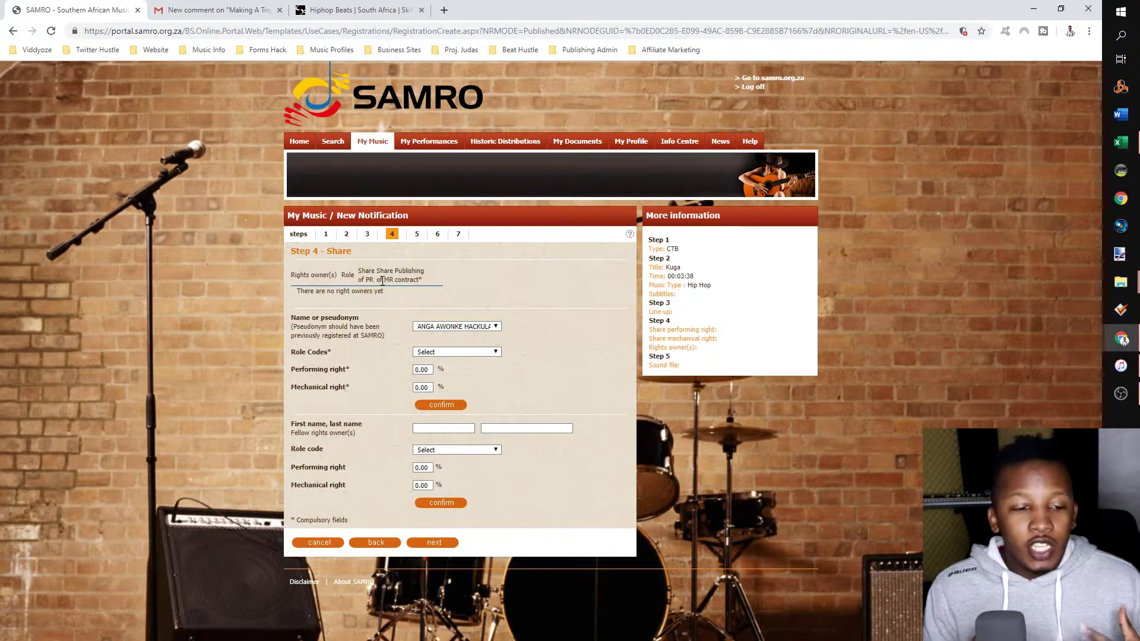
Keep the same registered name or pseudonym and open the Role Codes list
left_click(480, 355)
left_click(496, 328)
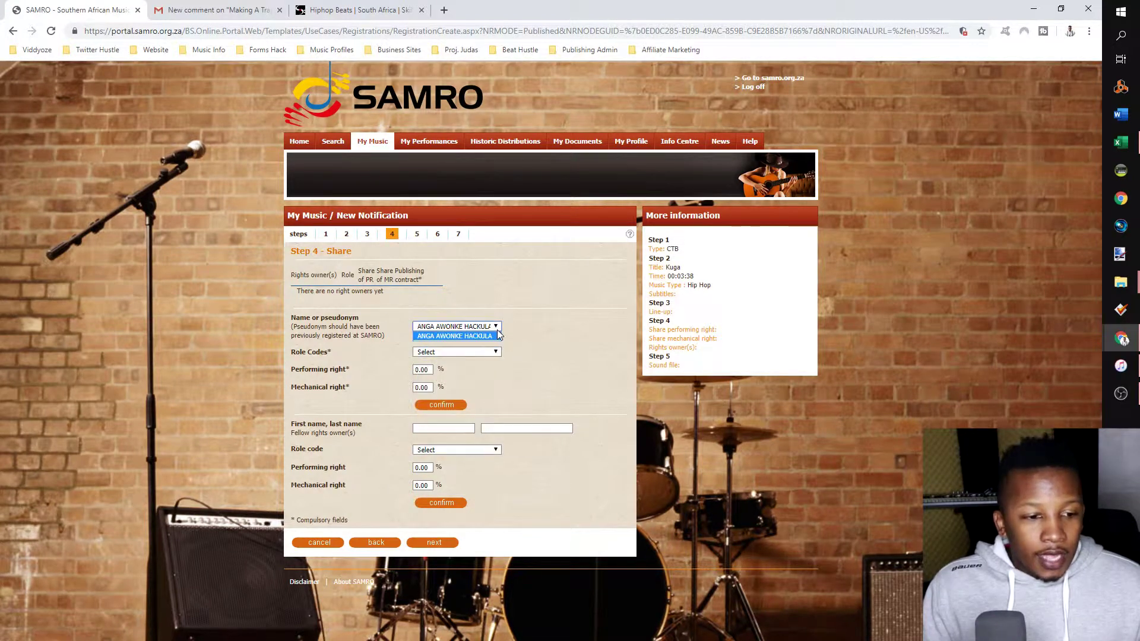
left_click(497, 336)
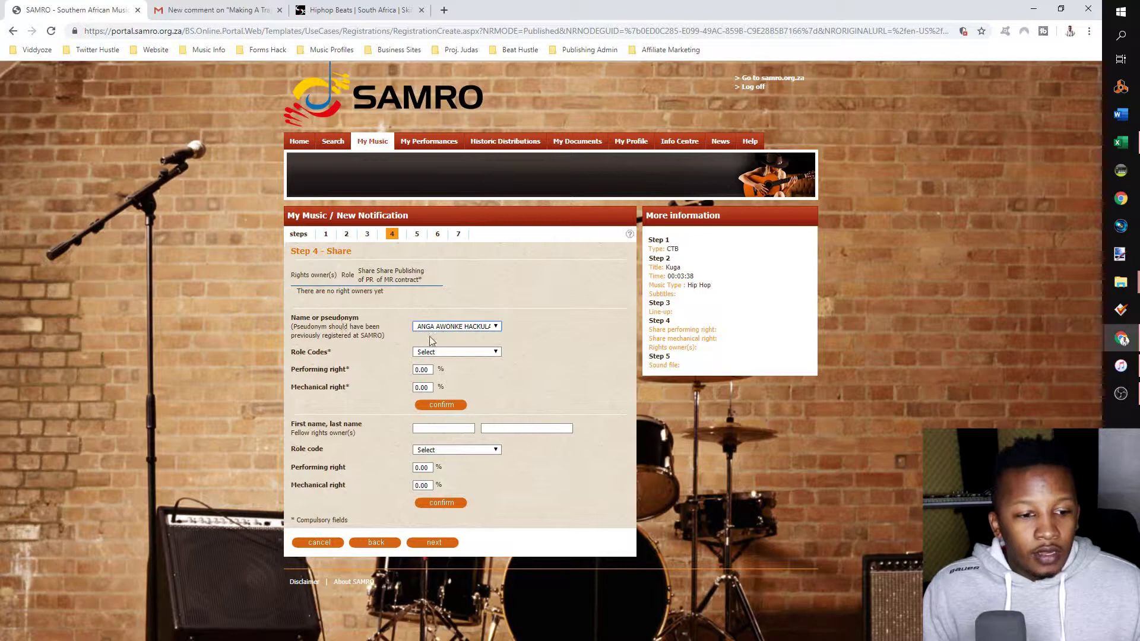
left_click(460, 334)
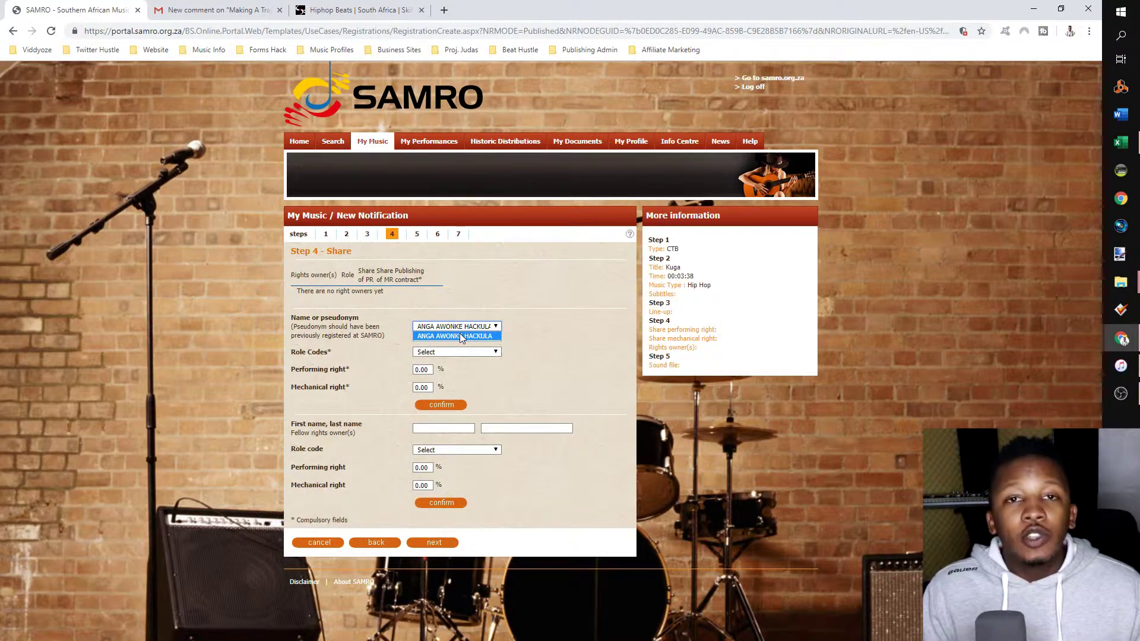
left_click(461, 336)
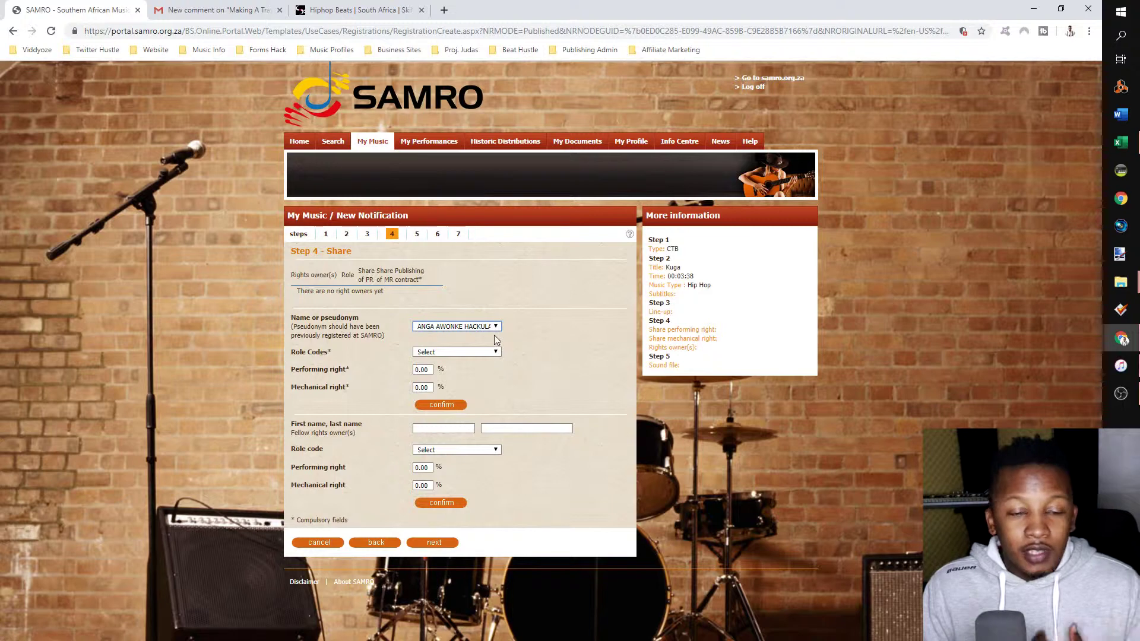
left_click(491, 352)
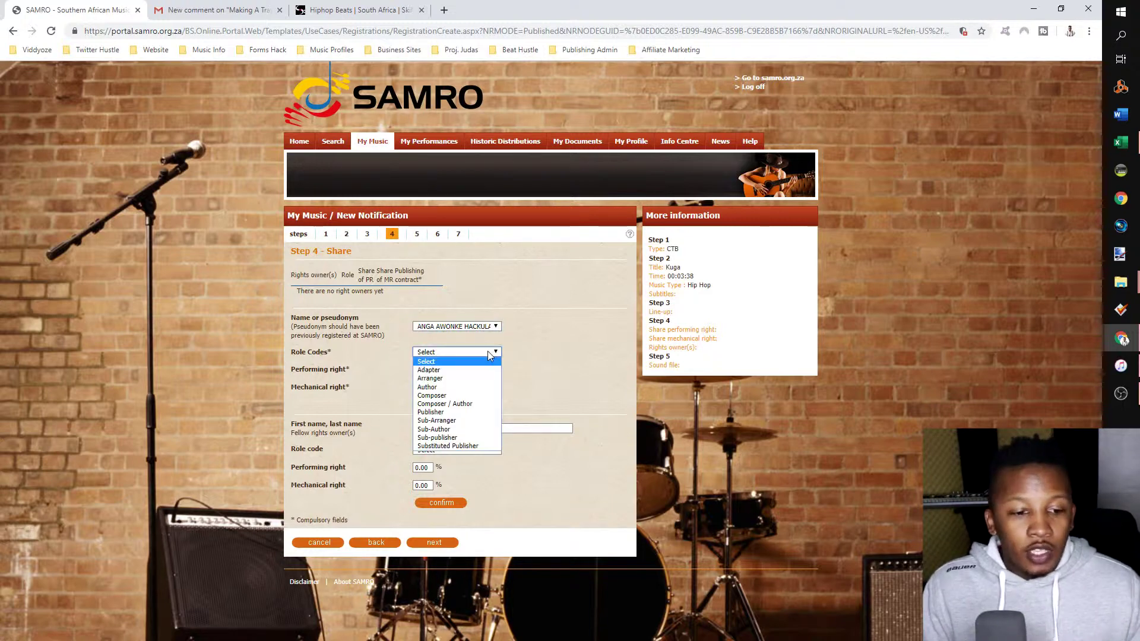
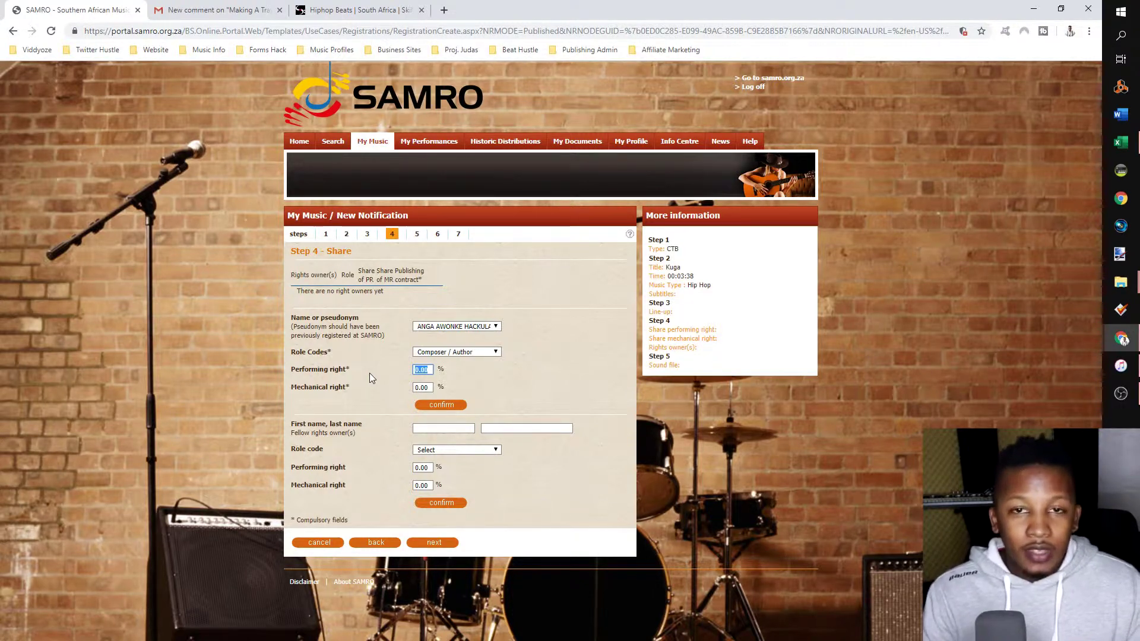
Enter 100 as the composer's performing right and mechanical right shares
type("100")
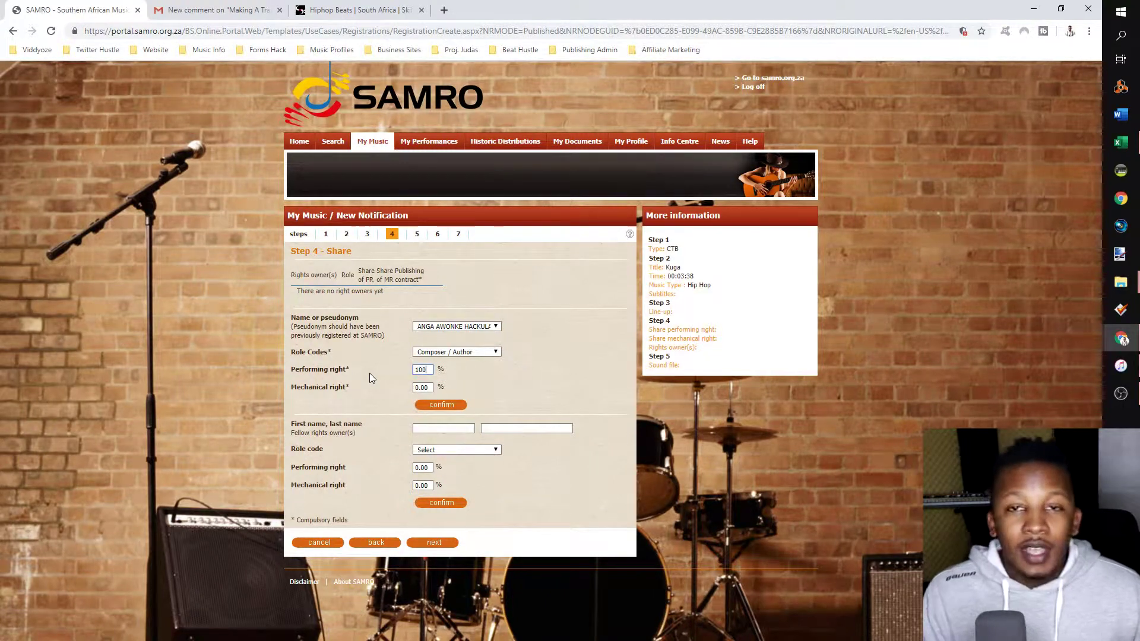
left_click(496, 387)
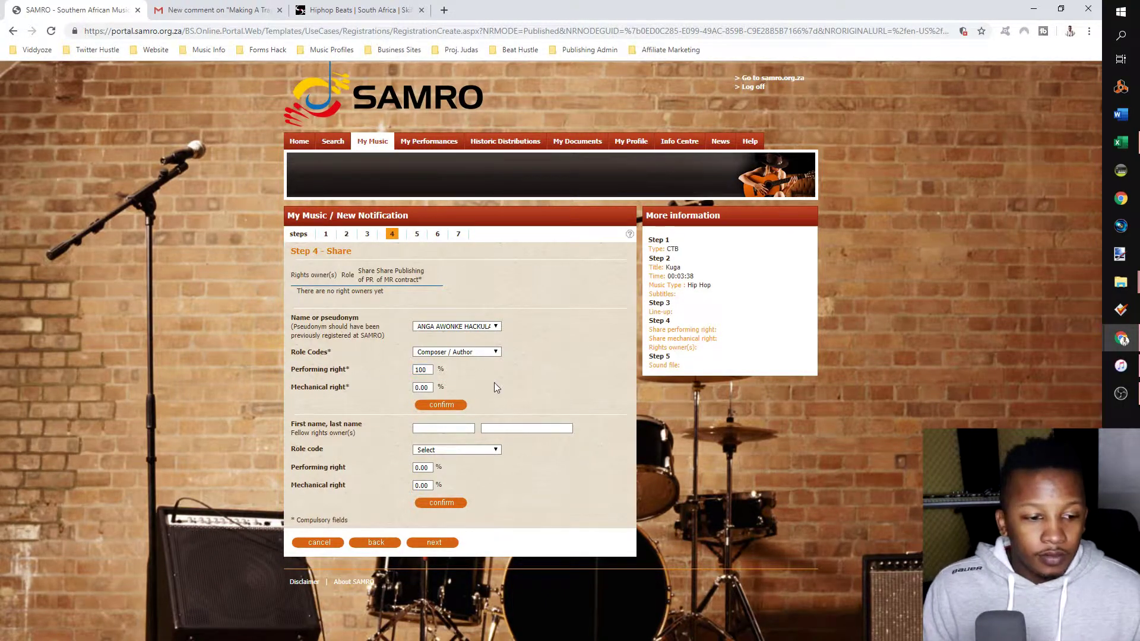
left_click(431, 387)
type("100")
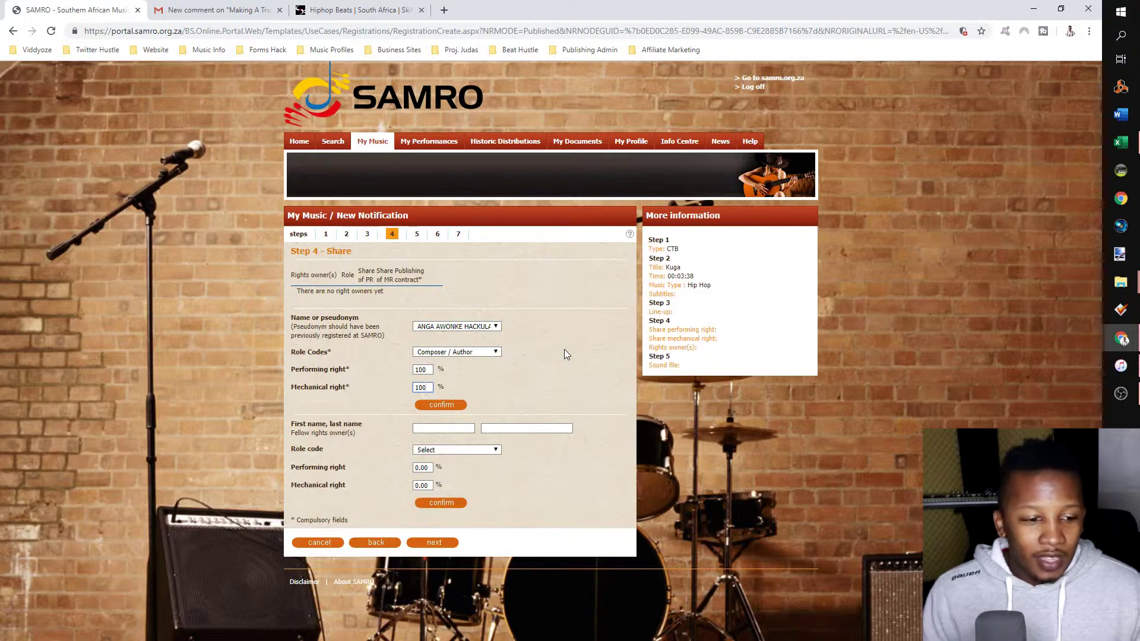
left_click(444, 428)
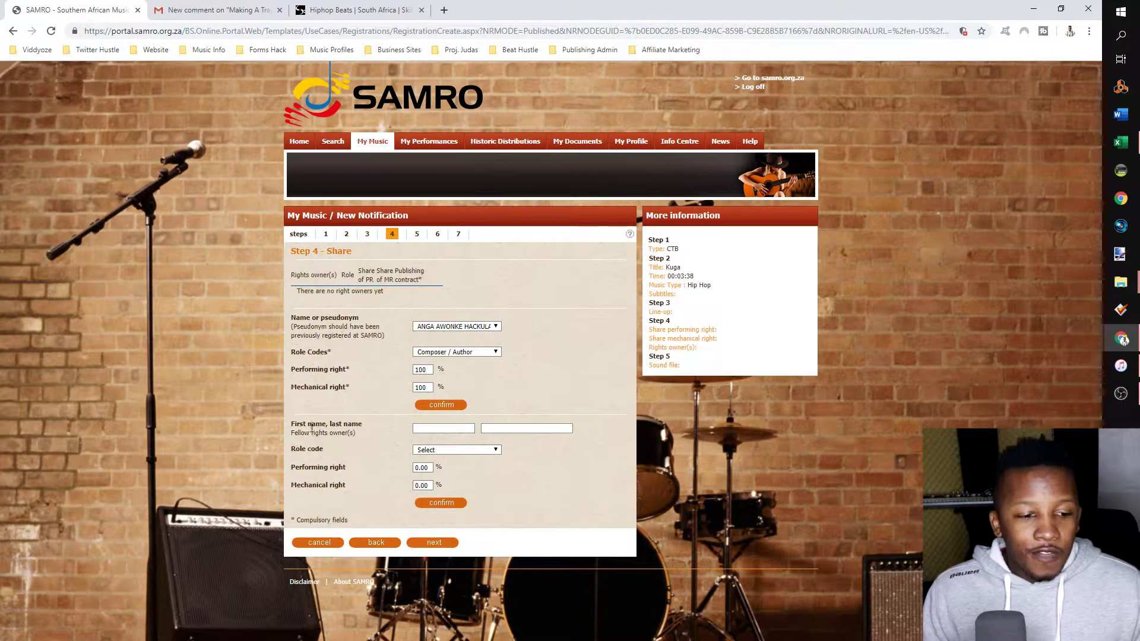
Enter the fellow rights owner's first and last name and set their role to Sub-Author
left_click(431, 430)
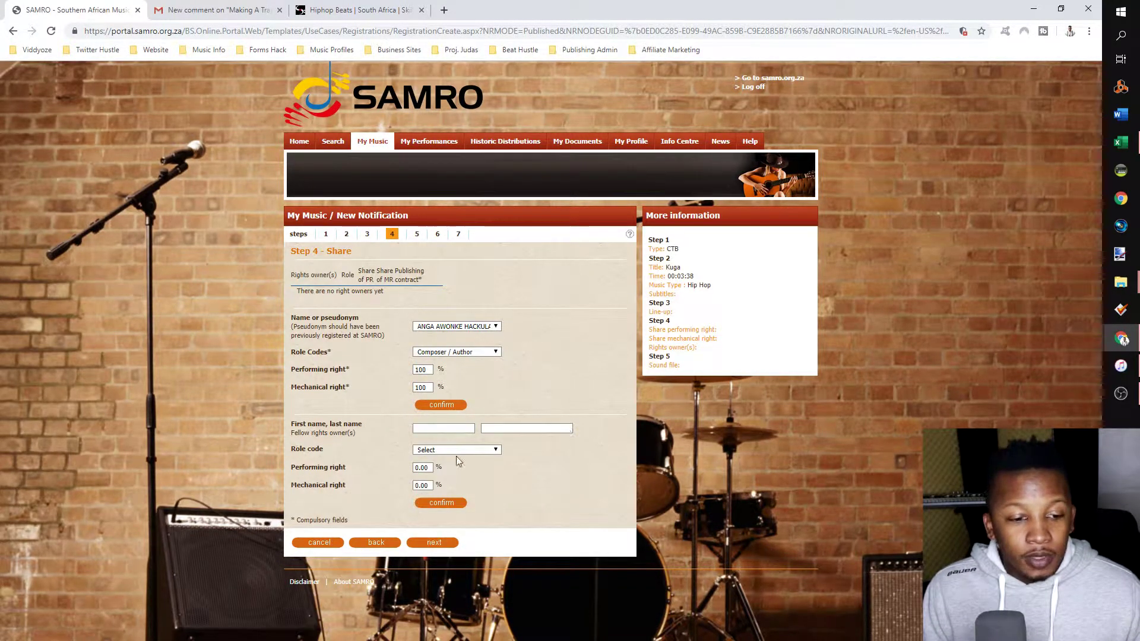
left_click(524, 430)
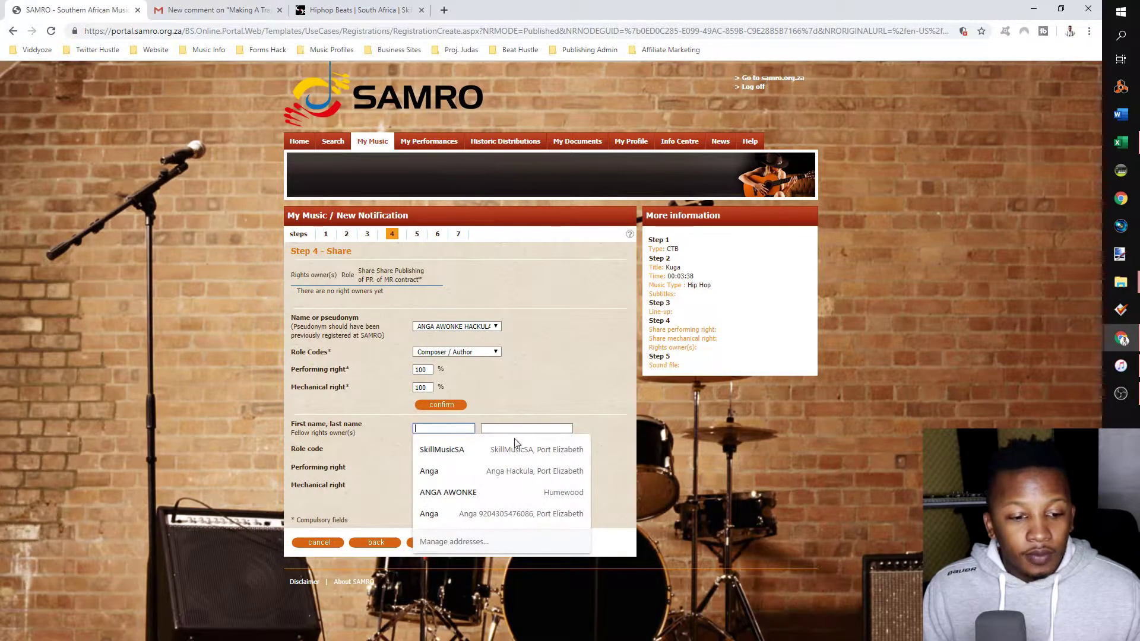
left_click(398, 430)
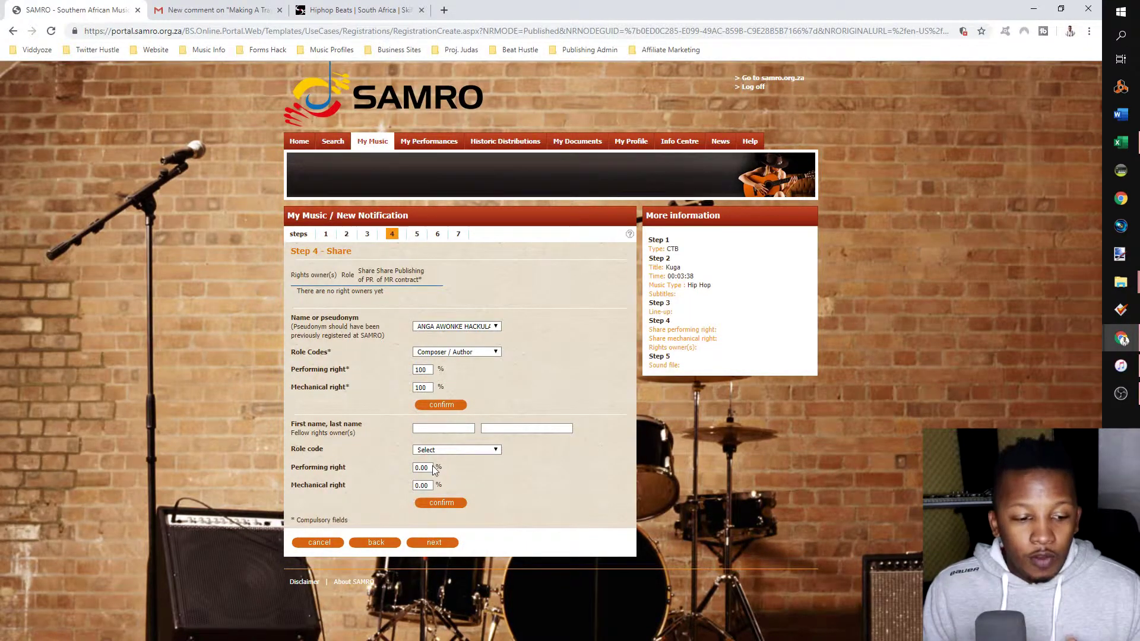
left_click(452, 428)
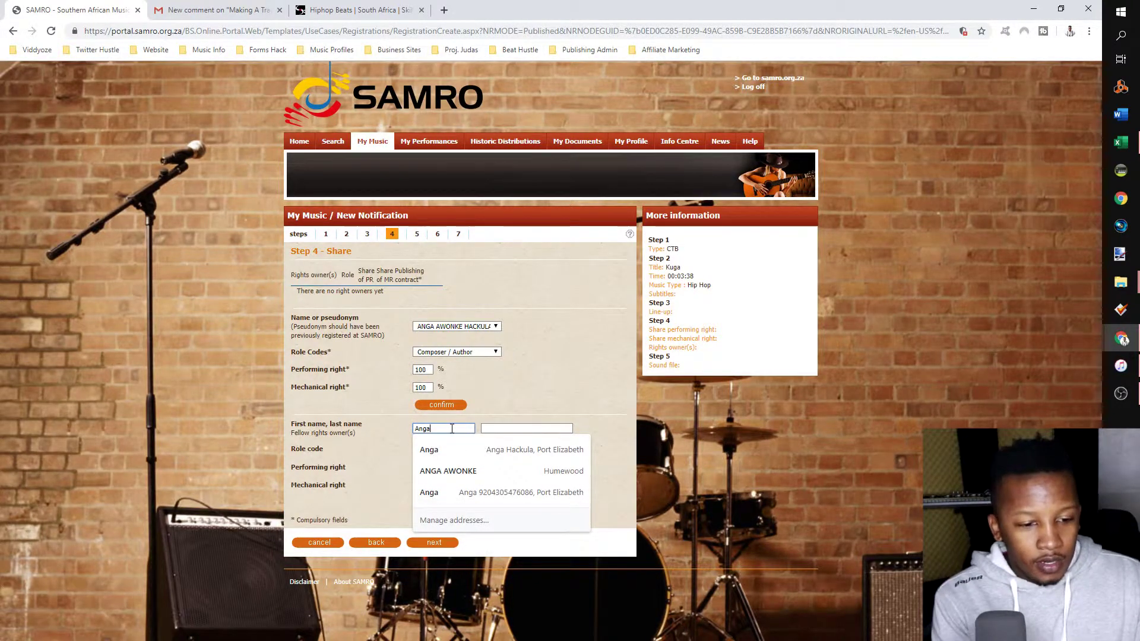
key("Tab")
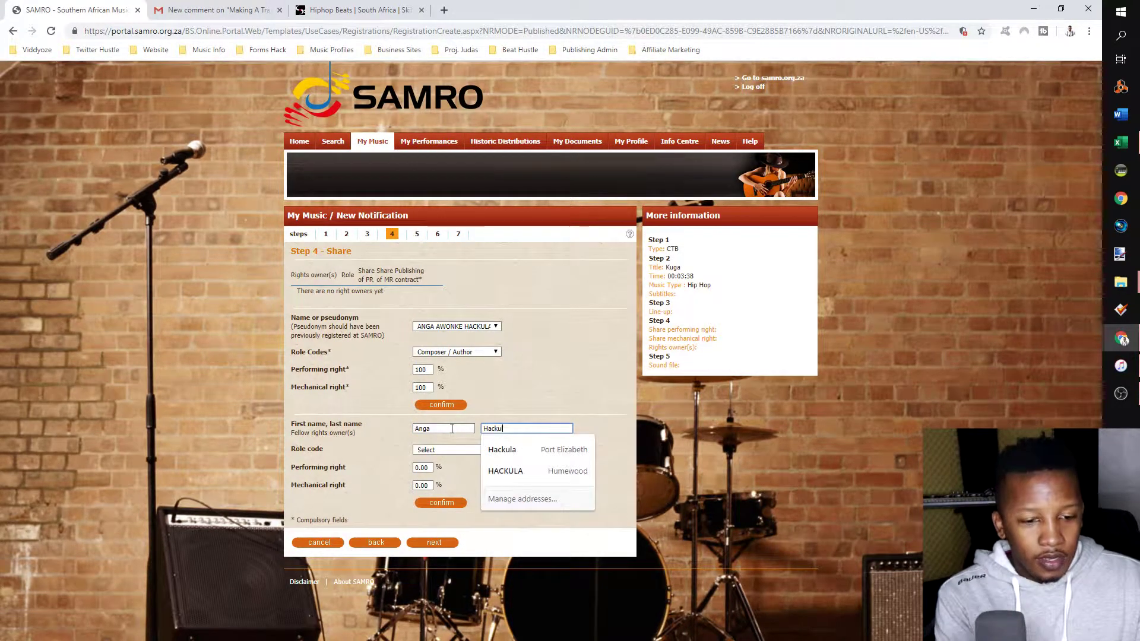
left_click(446, 453)
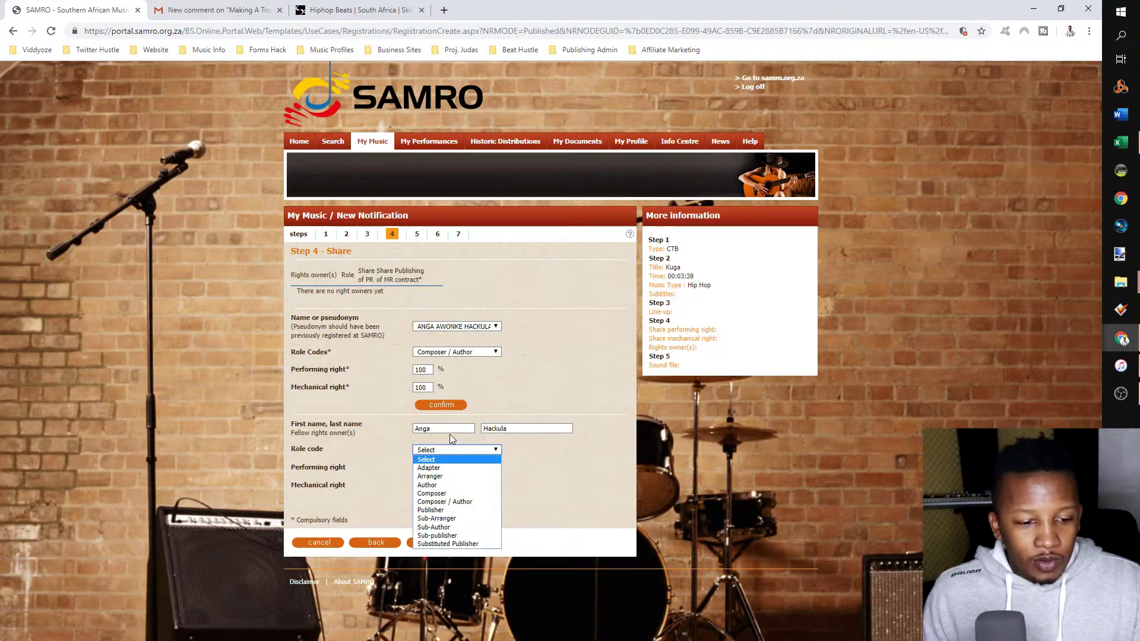
left_click(457, 526)
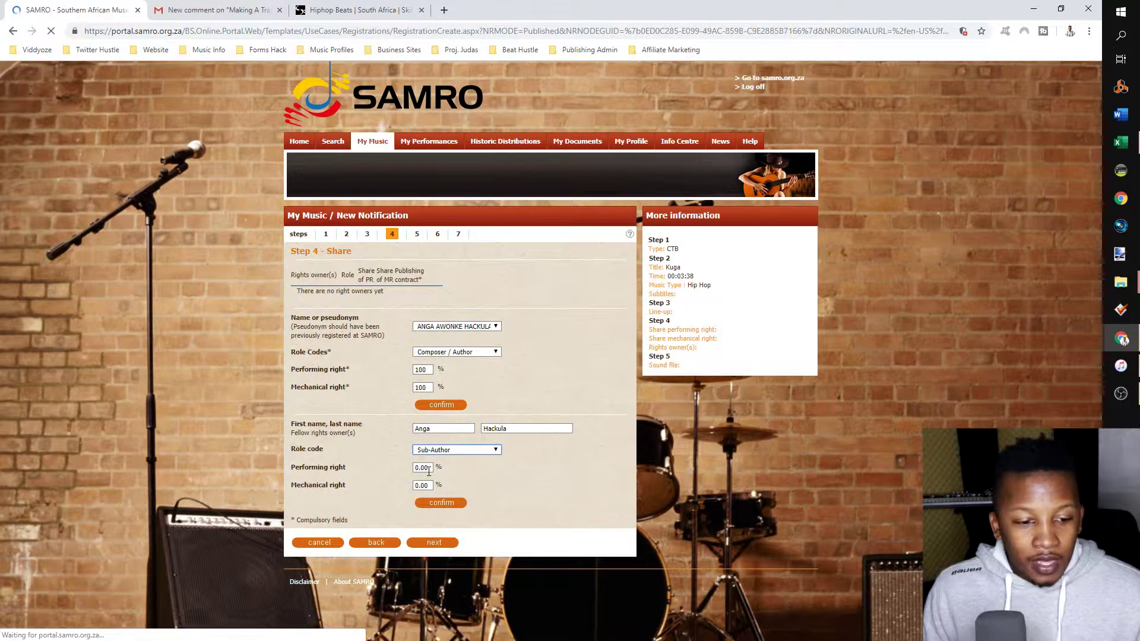
Set the composer's performing share to 80 and the Sub-Author's performing and mechanical shares to 20
left_click(416, 469)
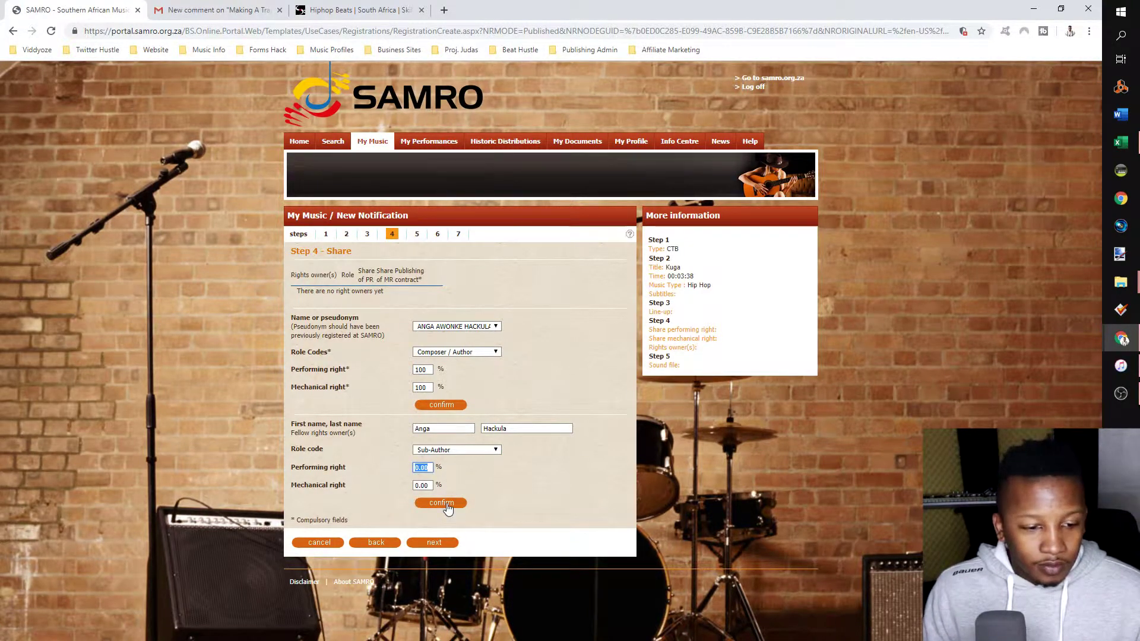
double_click(418, 369)
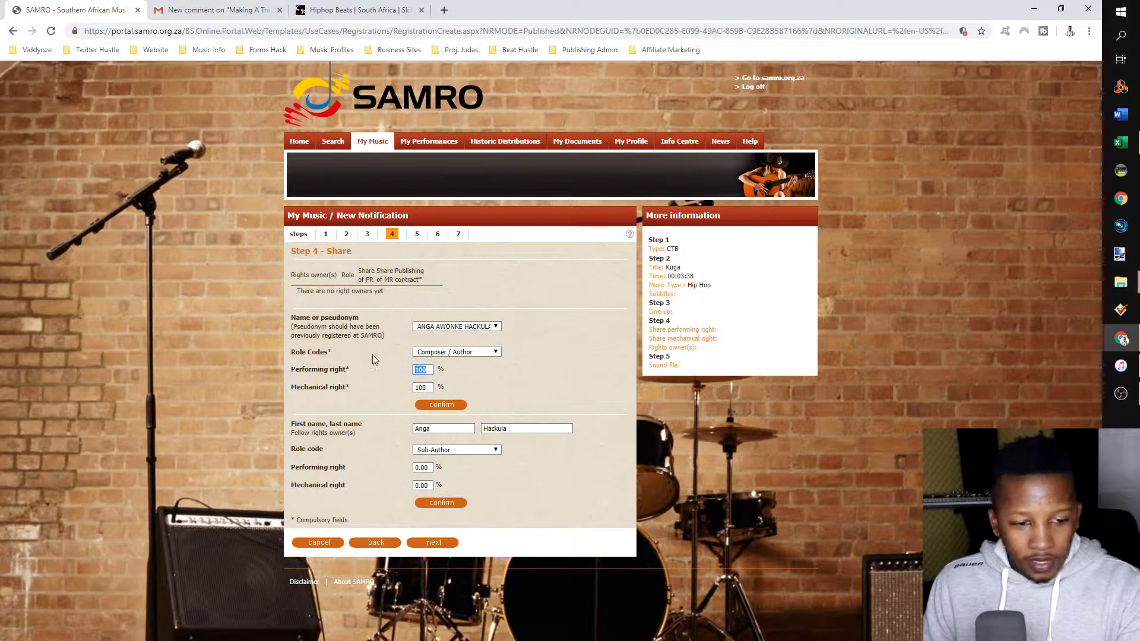
type("8080")
left_click(429, 468)
type("20")
left_click(422, 483)
type("020")
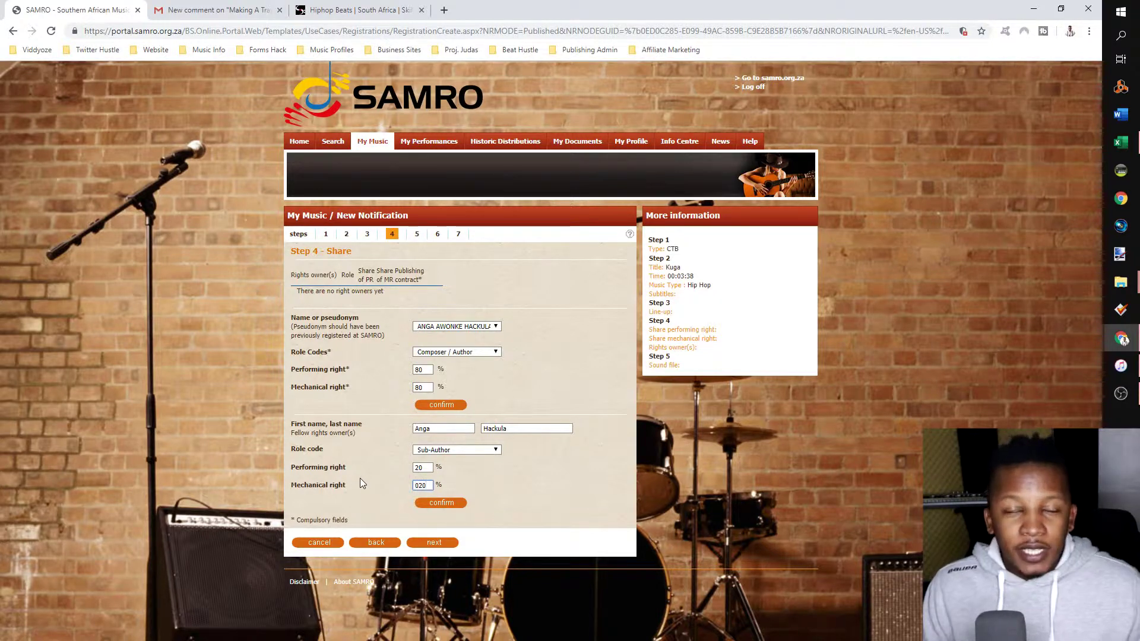
key("BackSpace")
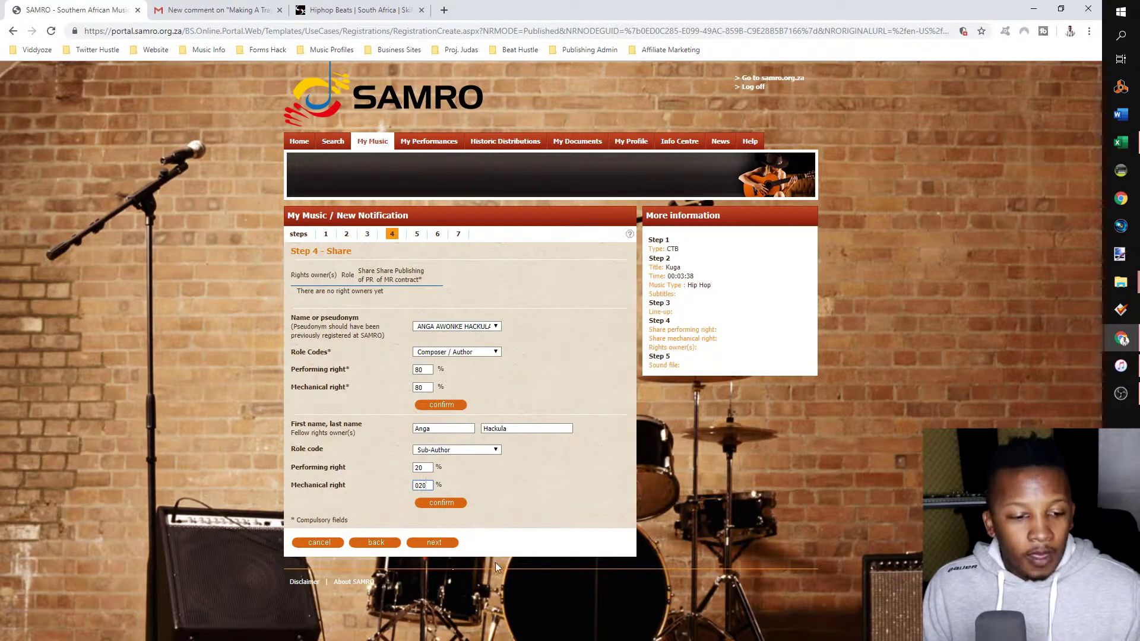
key("BackSpace")
key("BackSpace")
type("20")
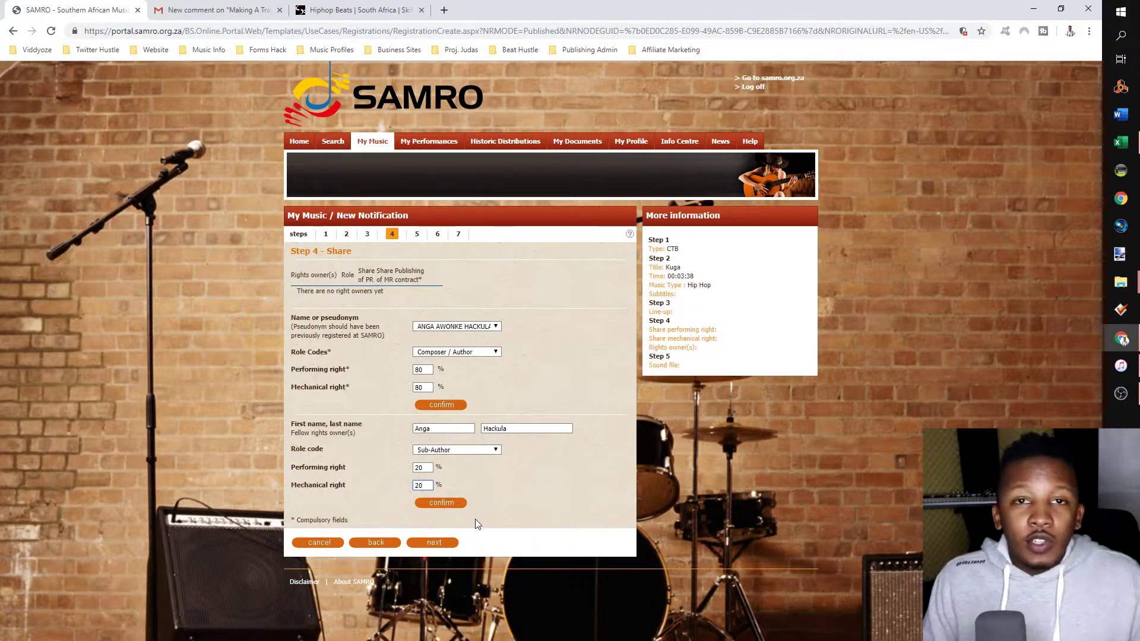
Add the composer and Sub-Author to the rights owners table, then delete both rows
left_click(434, 544)
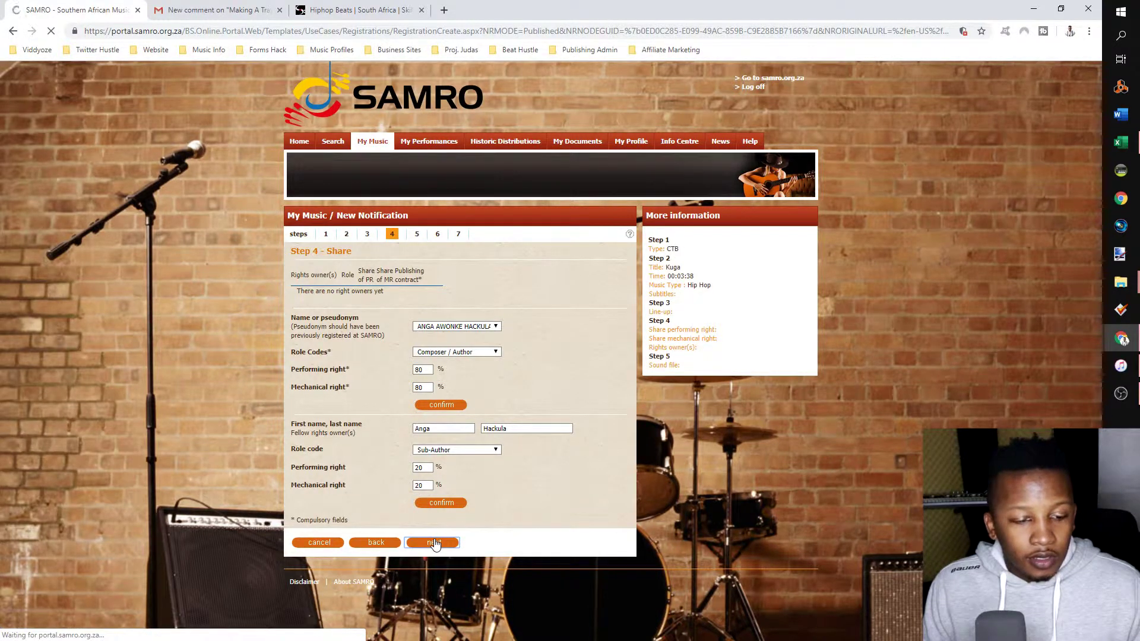
left_click(452, 416)
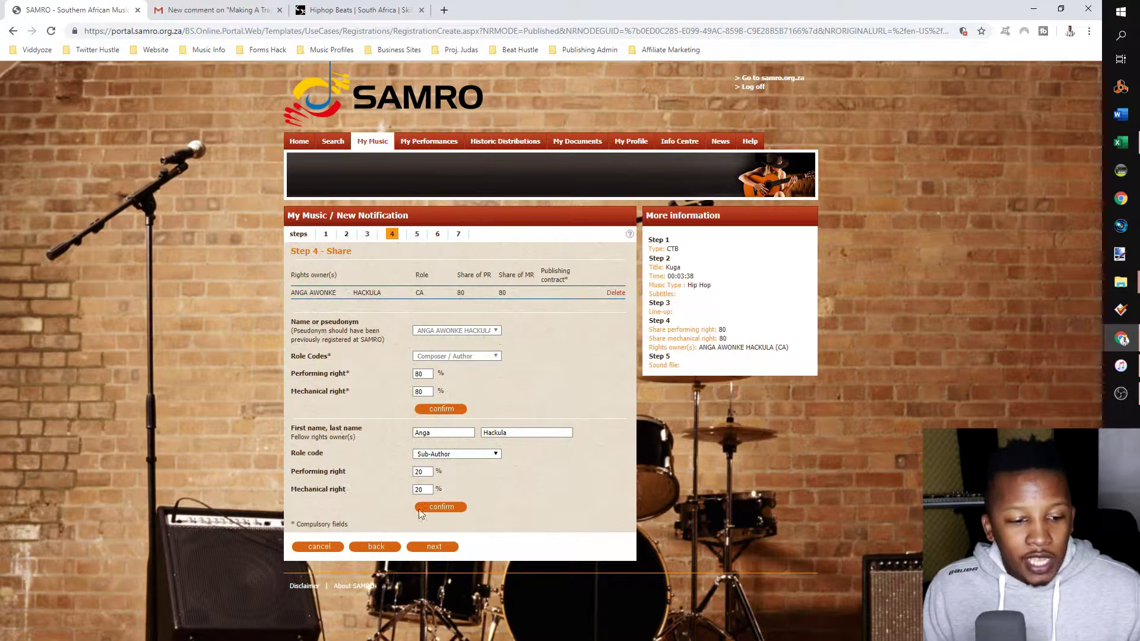
left_click(455, 509)
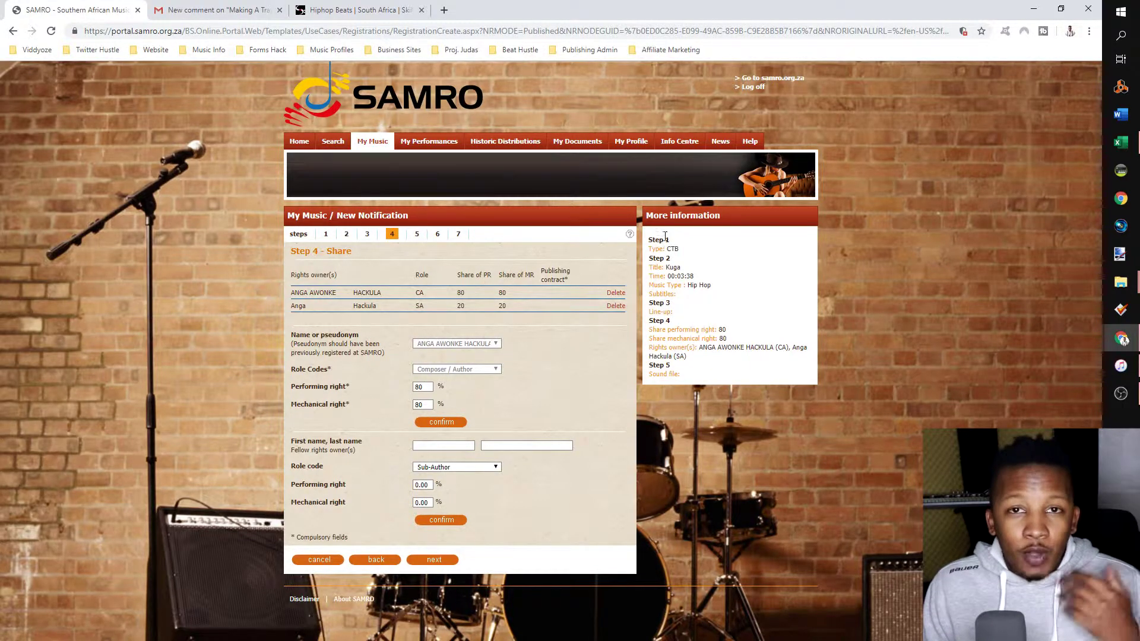
left_click(615, 308)
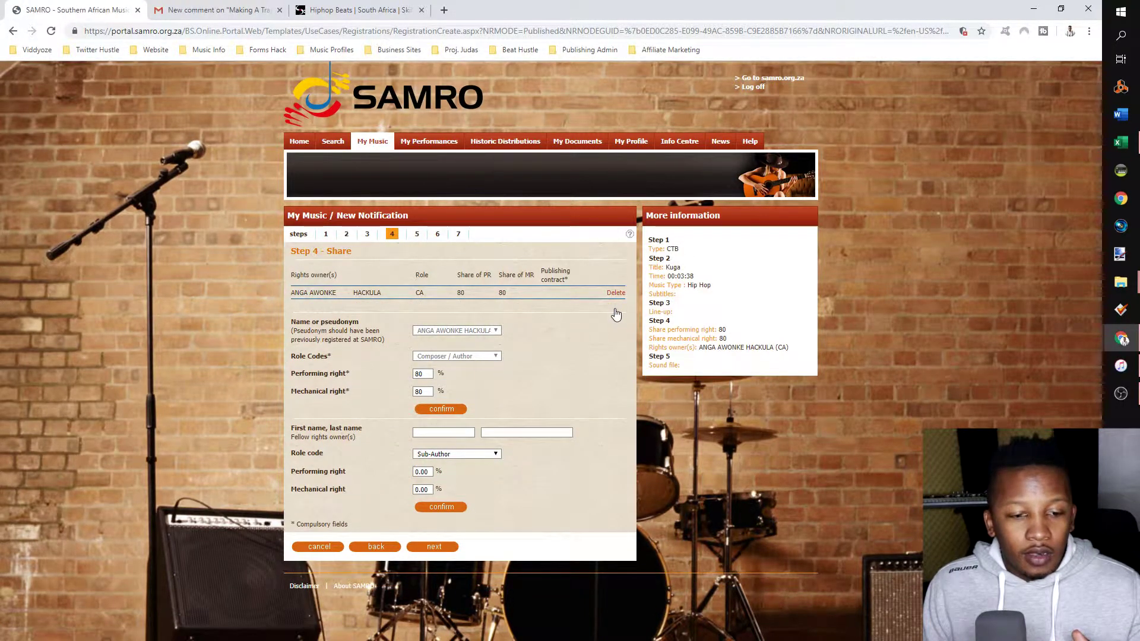
left_click(614, 302)
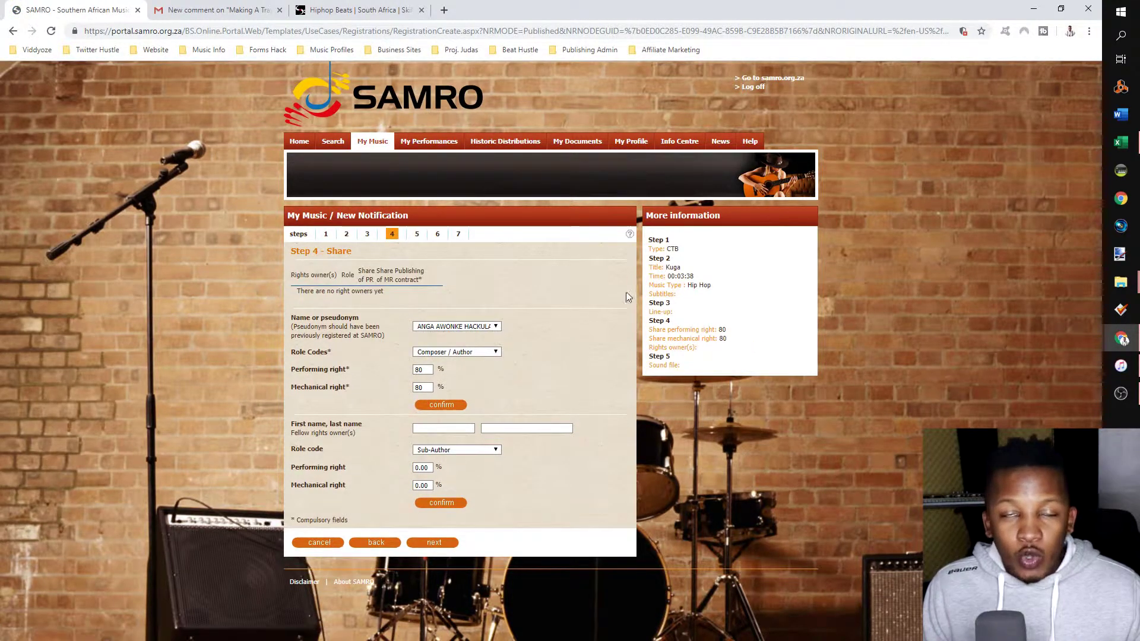
Re-add the composer as CA with 100% performing and 100% mechanical shares
double_click(422, 369)
type("100")
double_click(423, 388)
left_click(449, 411)
left_click(447, 409)
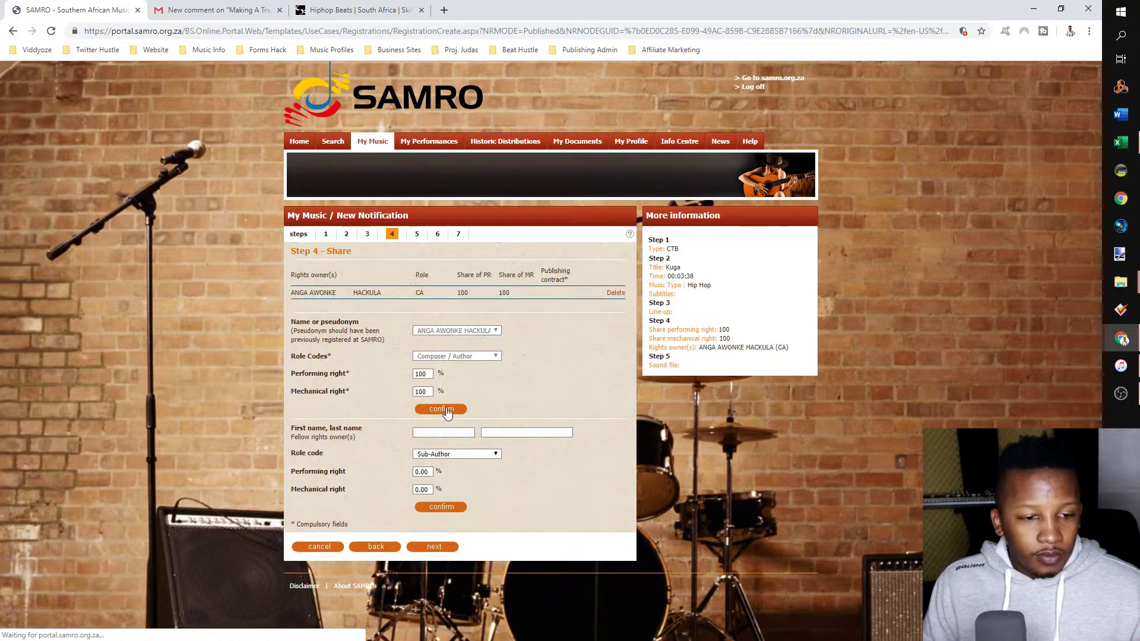
left_click(434, 547)
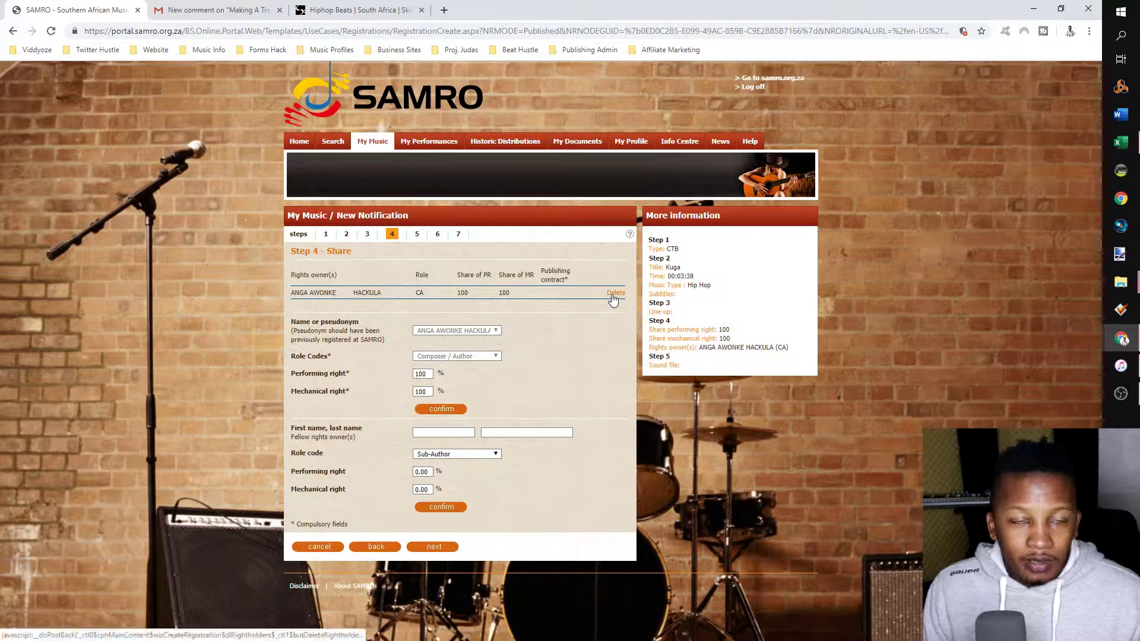
Go past Step 5's optional sound file upload without adding a file
left_click(440, 549)
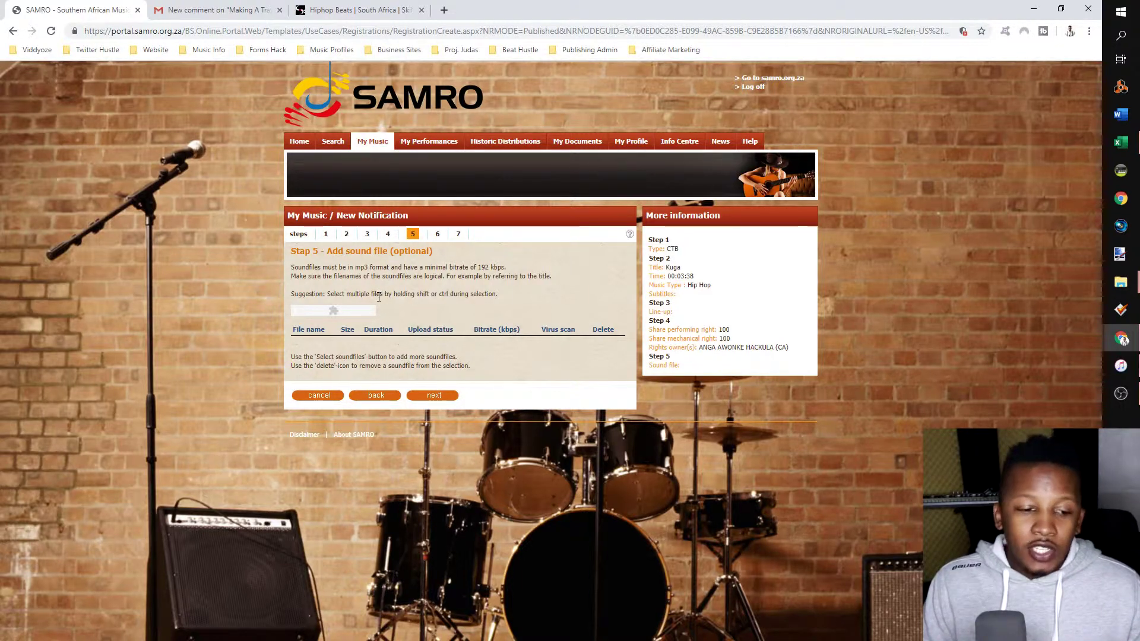
left_click(423, 397)
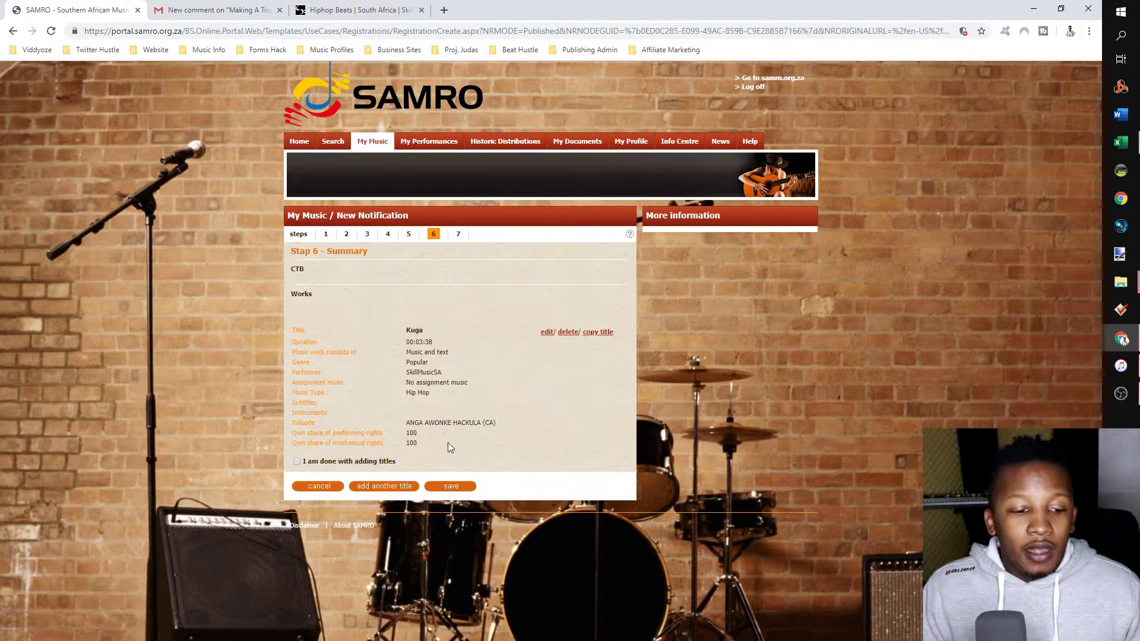
Tick 'I am done with adding titles' on the Kuga Step 6 summary
left_click(297, 463)
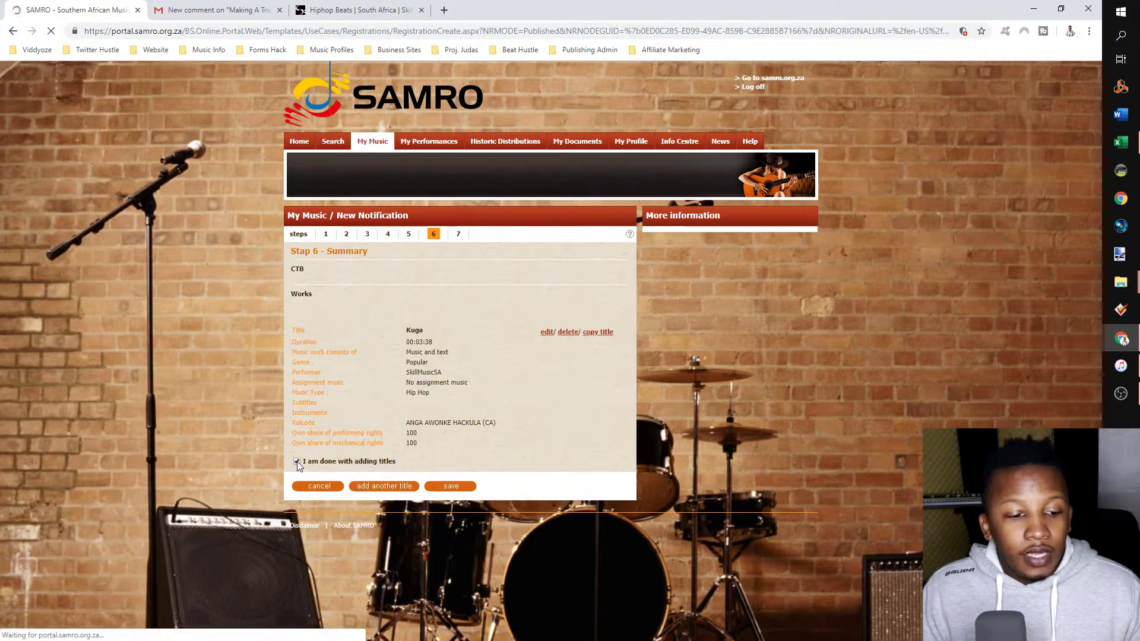